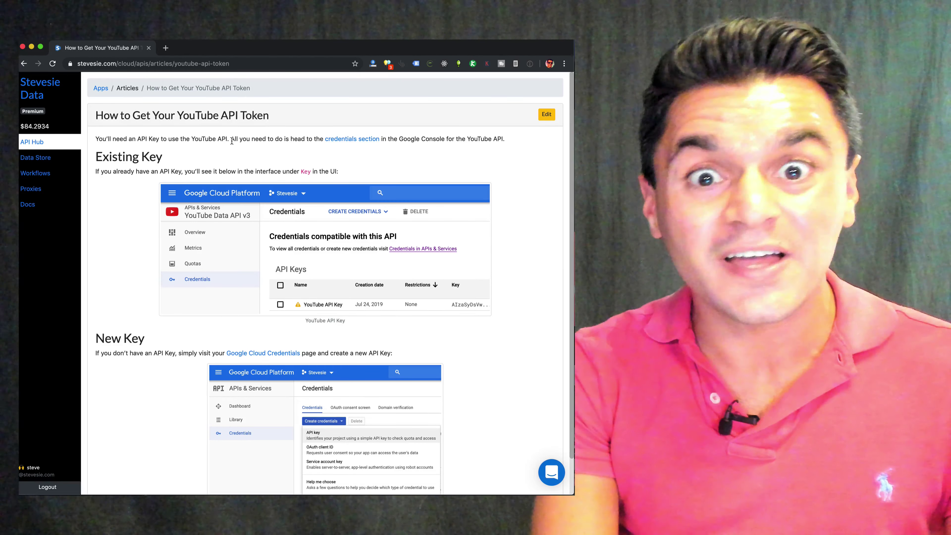
# Step: Follow the article's credentials link to the Google Cloud YouTube Data API v3 Credentials page in a new tab
pyautogui.scroll(-1, 234, 203)
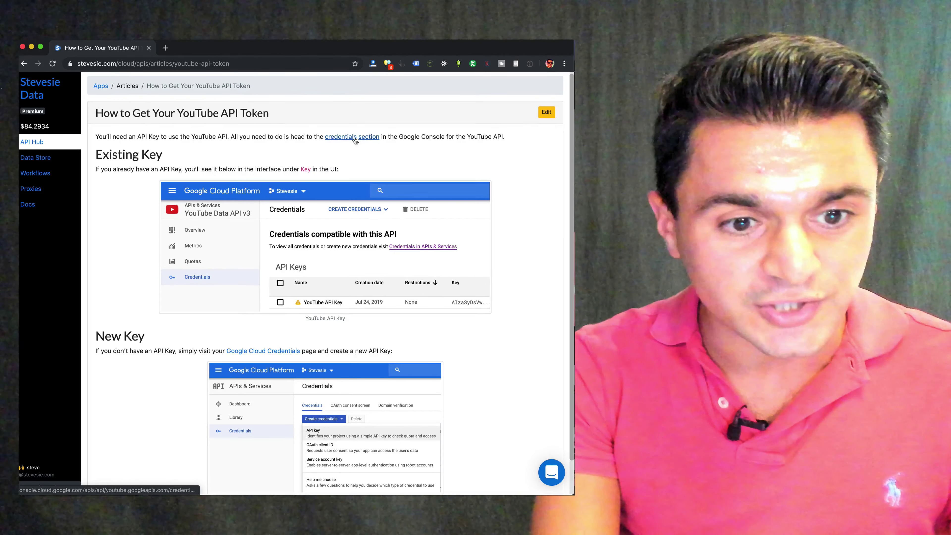
pyautogui.click(355, 137)
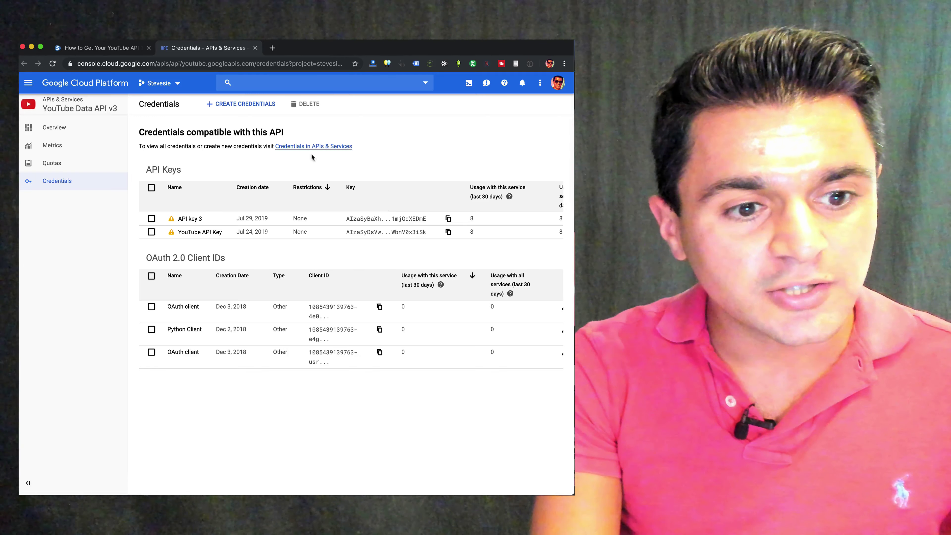
pyautogui.click(249, 106)
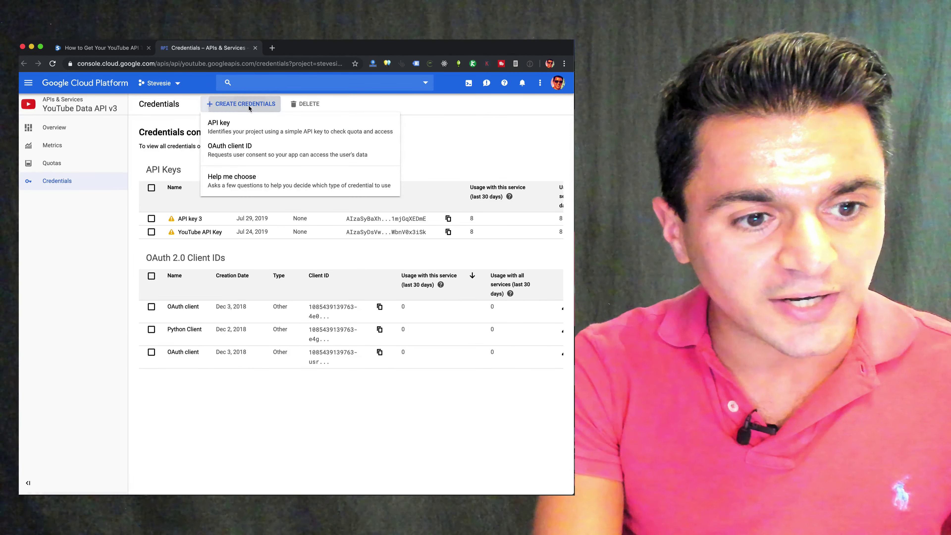
pyautogui.click(240, 124)
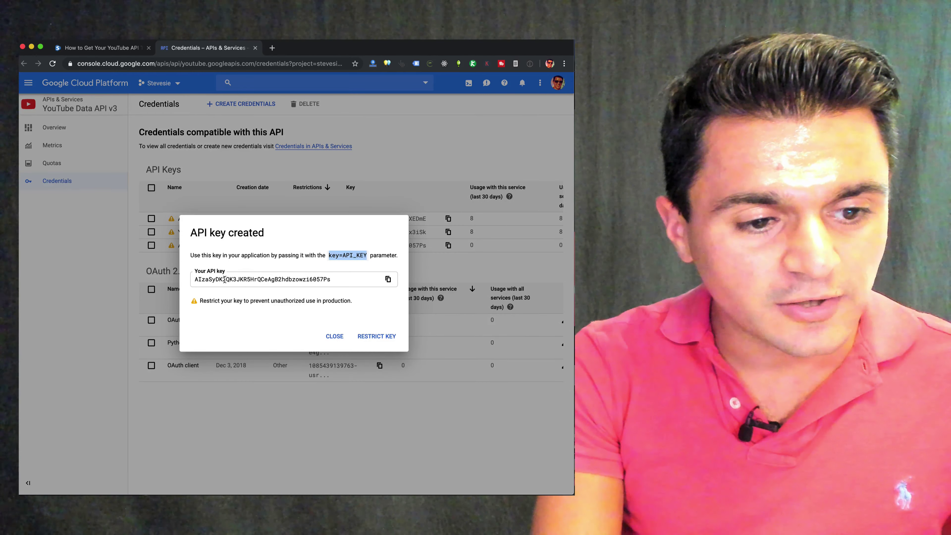
pyautogui.doubleClick(225, 279)
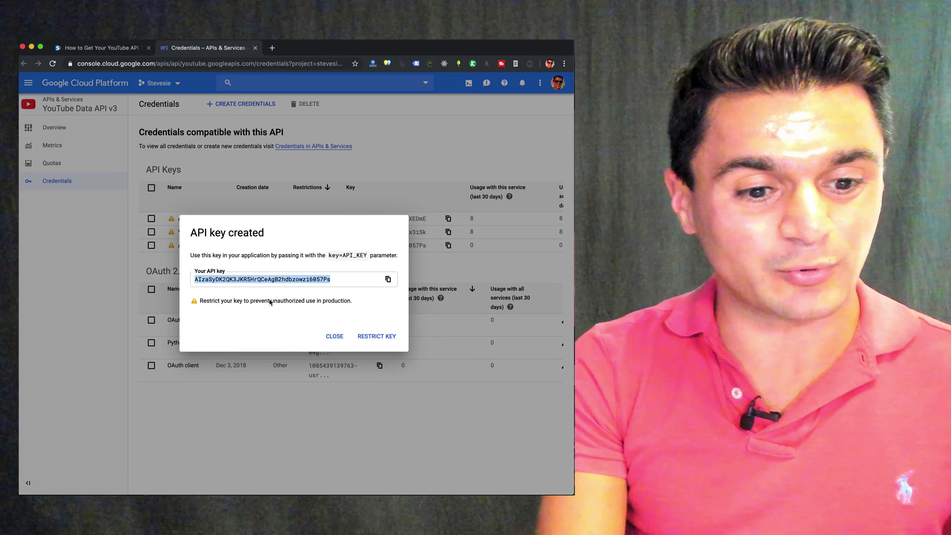
pyautogui.click(336, 339)
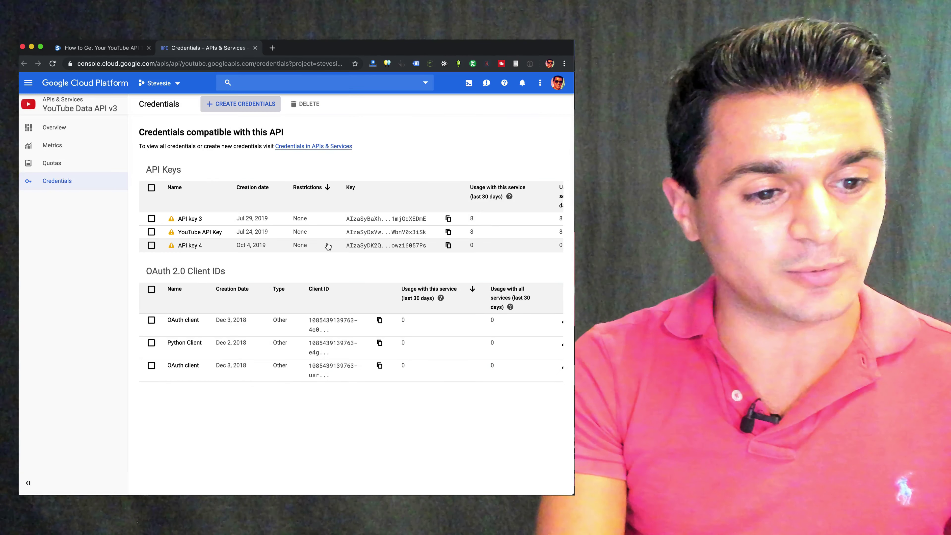
pyautogui.hscroll(5, 328, 246)
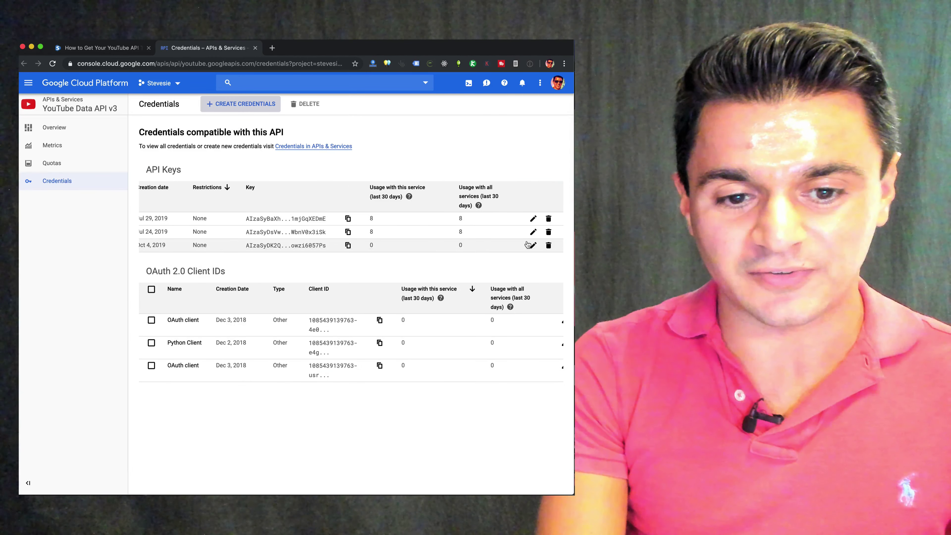
pyautogui.click(550, 246)
pyautogui.click(396, 323)
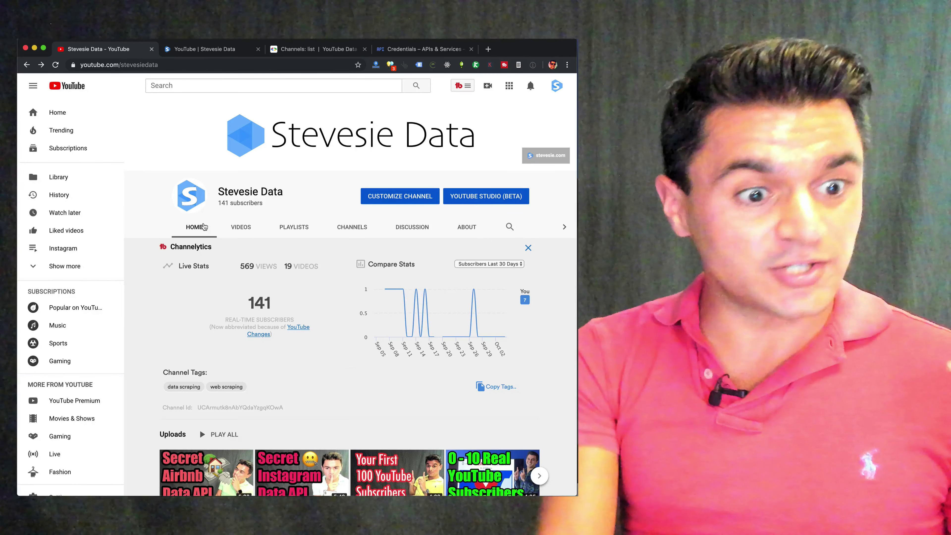
# Step: Reload the channel page so its address shows the legacy /user/ username, and select that username
pyautogui.click(150, 65)
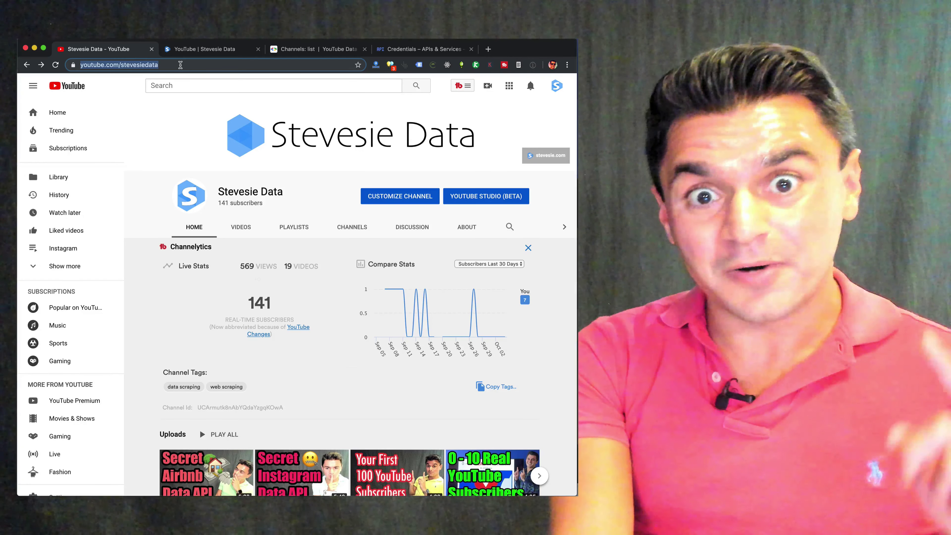
pyautogui.doubleClick(180, 65)
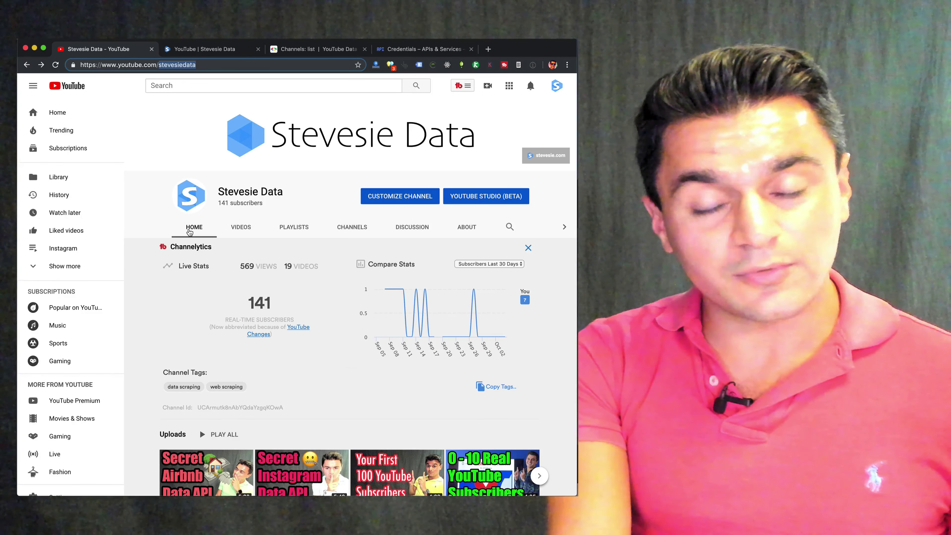
pyautogui.press('Return')
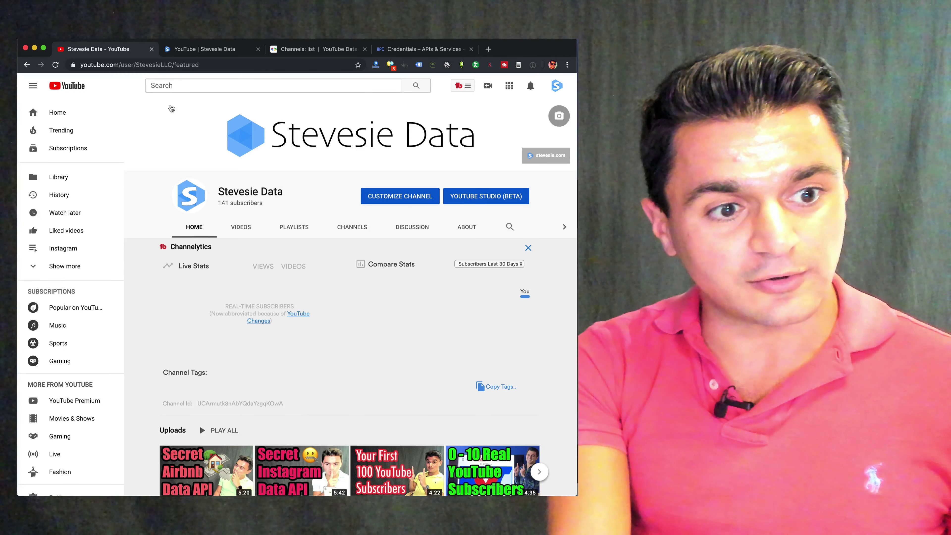
pyautogui.doubleClick(131, 67)
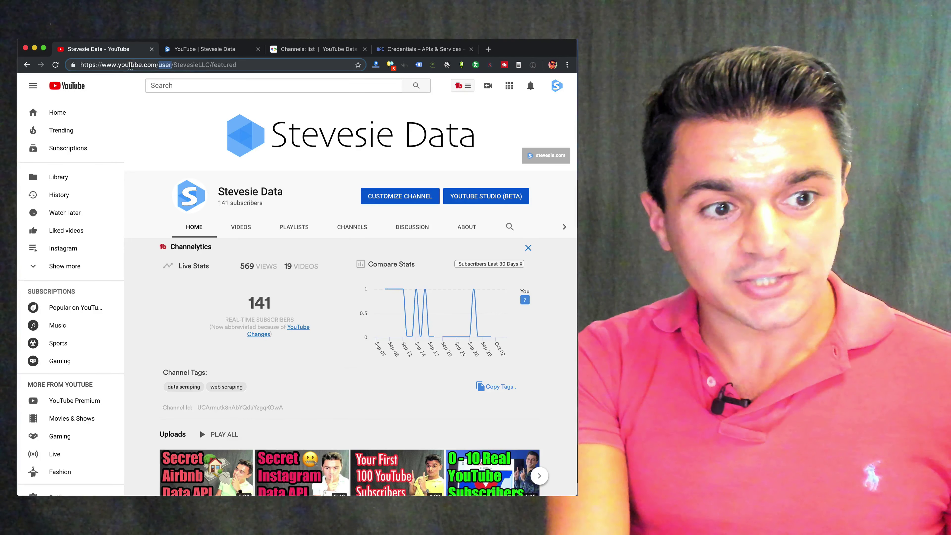
pyautogui.doubleClick(181, 64)
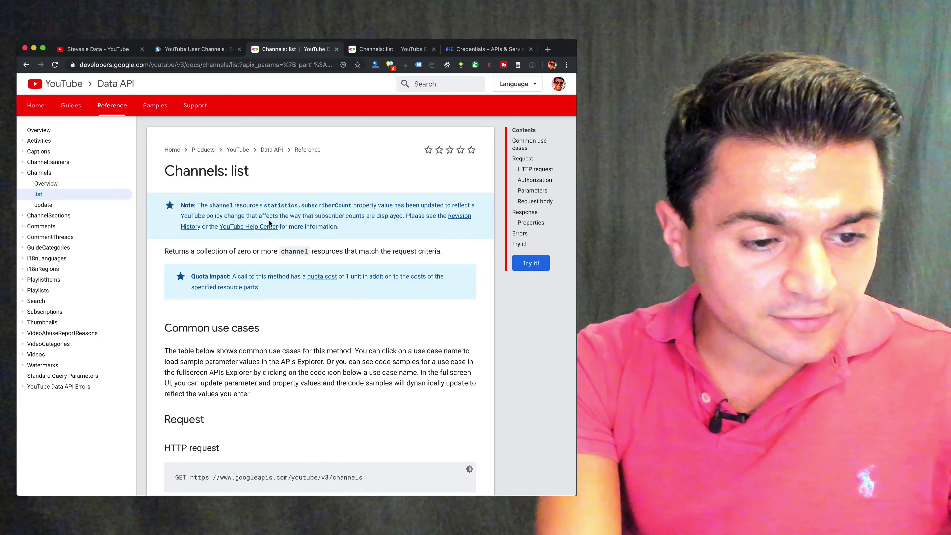
# Step: Scroll to the Channels: list Parameters table and highlight Filters, forUsername and the required part parameter
pyautogui.scroll(-3, 269, 220)
pyautogui.scroll(-8, 269, 221)
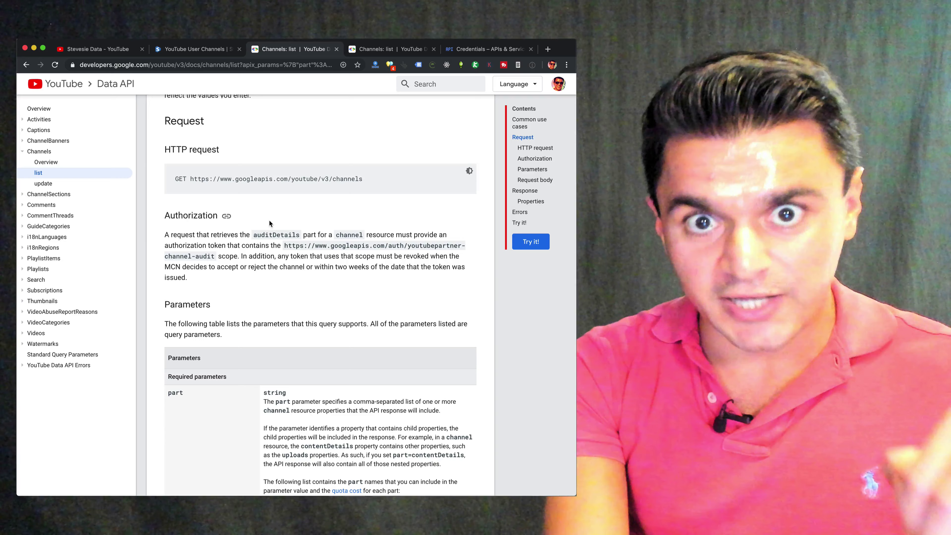
pyautogui.scroll(-12, 270, 220)
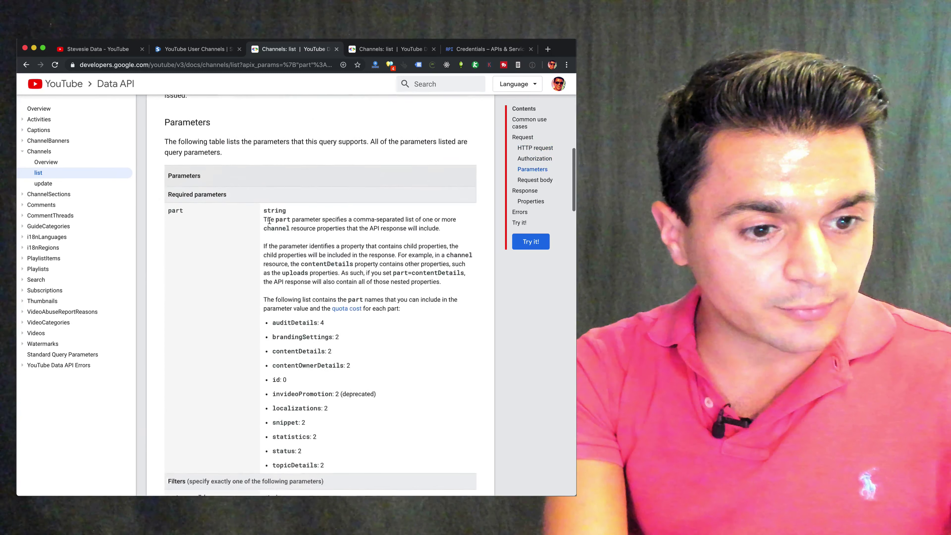
pyautogui.scroll(-4, 269, 223)
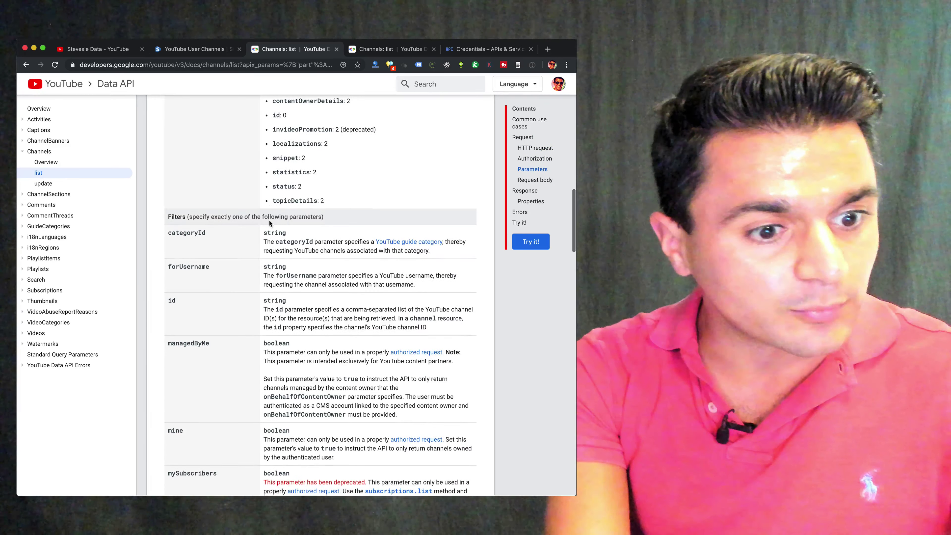
pyautogui.scroll(-1, 269, 222)
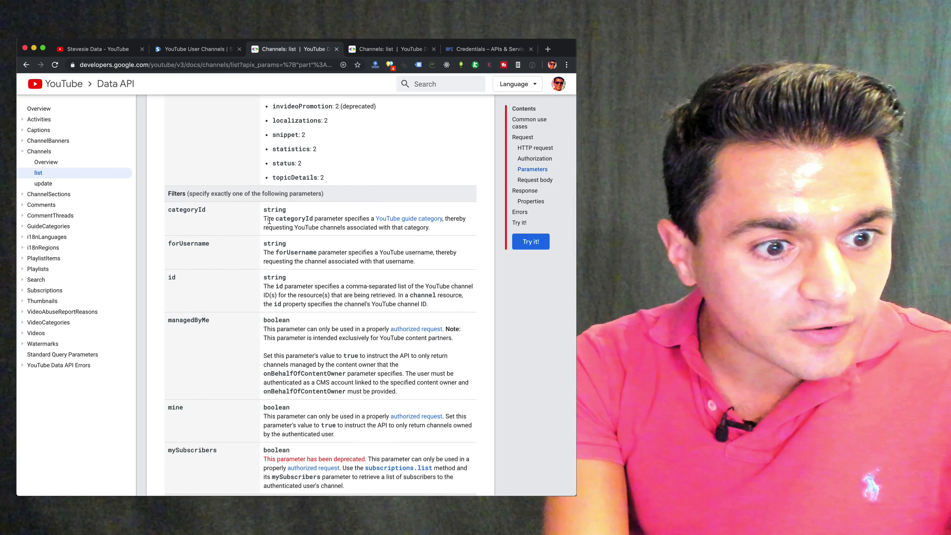
pyautogui.doubleClick(175, 194)
pyautogui.scroll(-1, 214, 236)
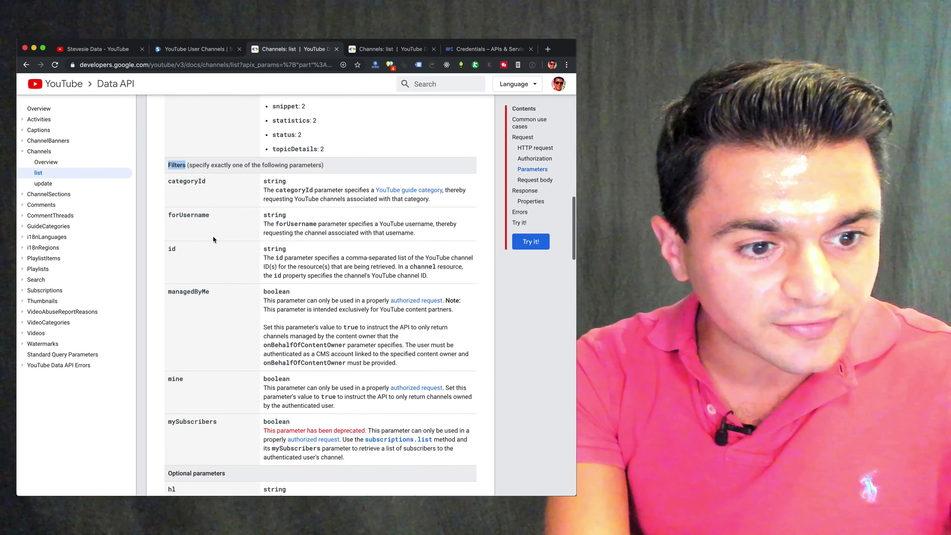
pyautogui.doubleClick(186, 218)
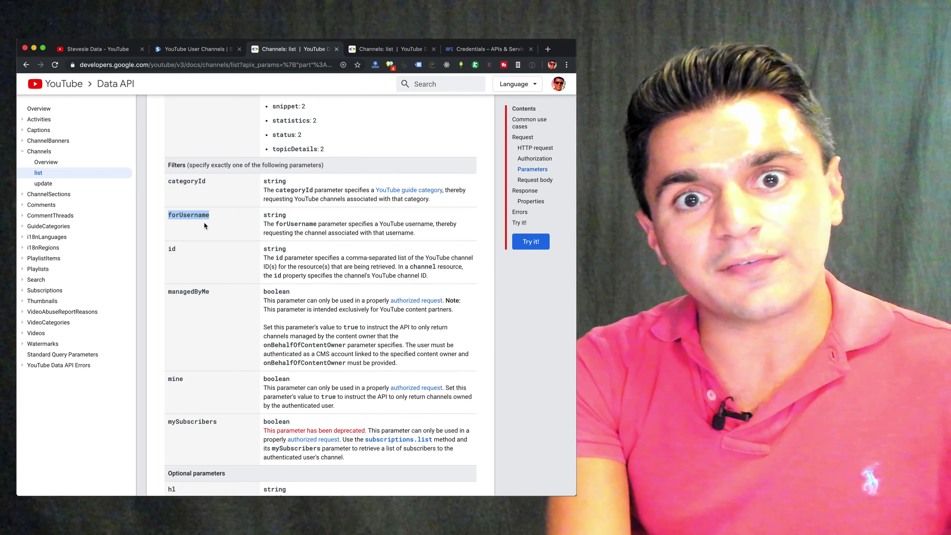
pyautogui.scroll(4, 205, 225)
pyautogui.scroll(6, 204, 225)
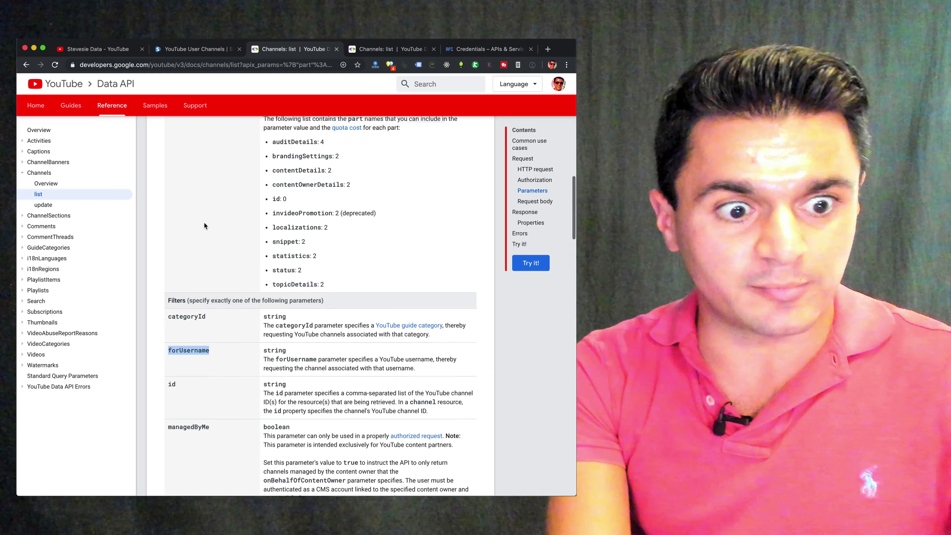
pyautogui.doubleClick(174, 187)
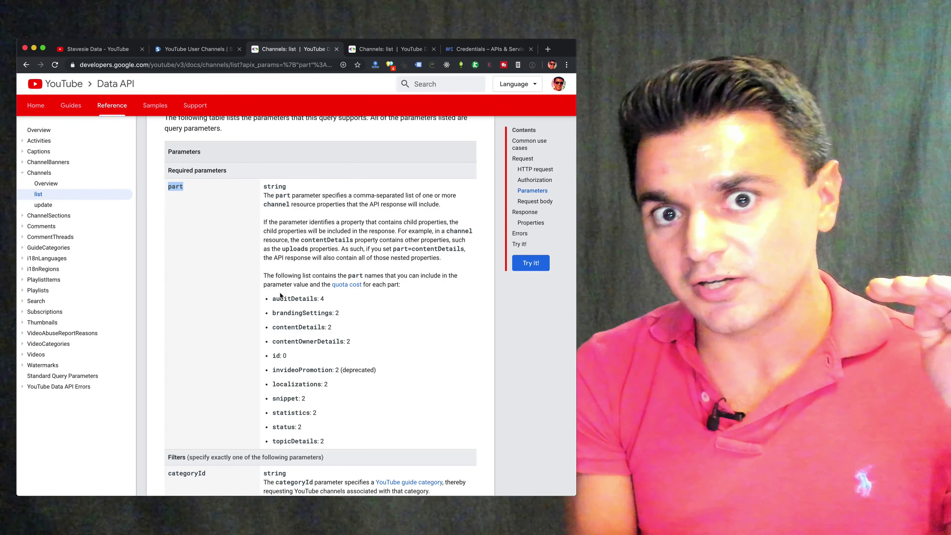
# Step: Copy the User Channels default part value id,snippet,contentDetails,statistics from Stevesie Data, then return to the docs
pyautogui.click(206, 51)
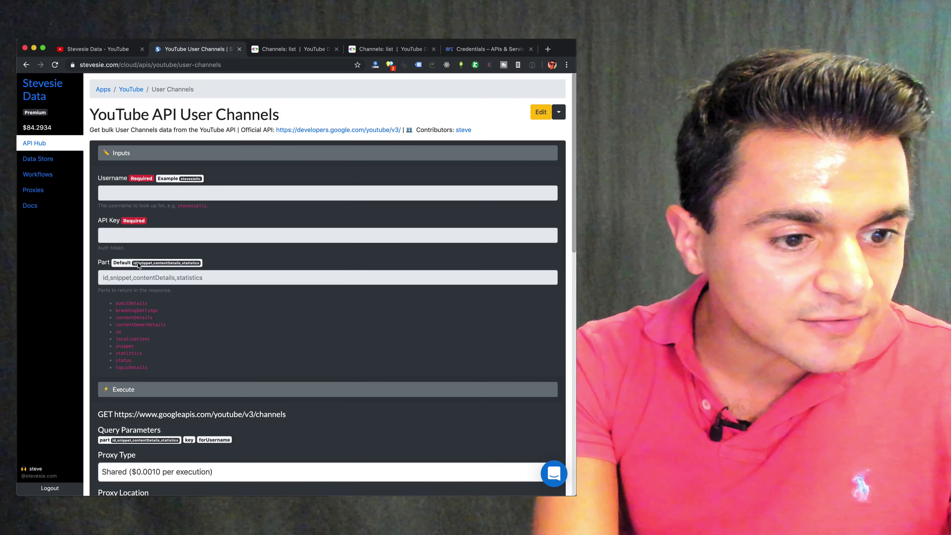
pyautogui.moveTo(133, 263); pyautogui.dragTo(200, 265)
pyautogui.press('super+c')
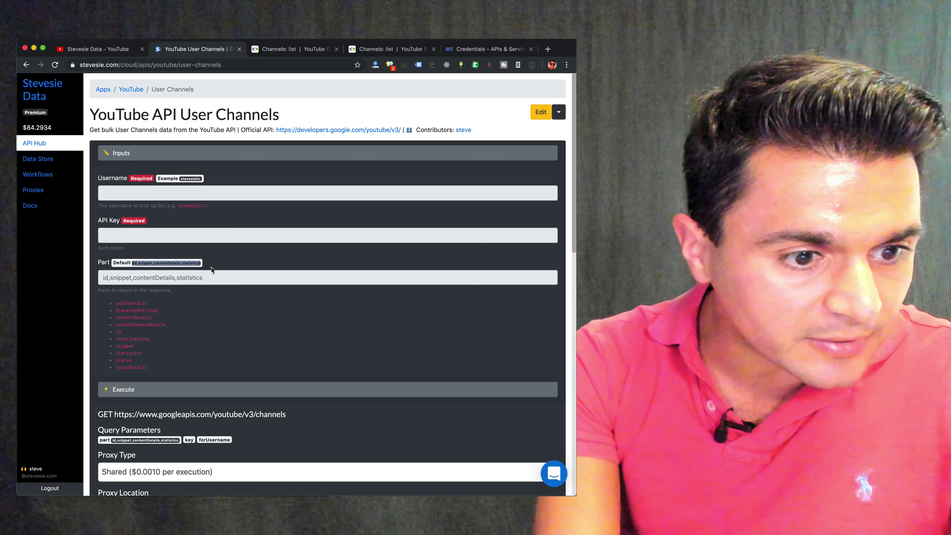
pyautogui.click(292, 49)
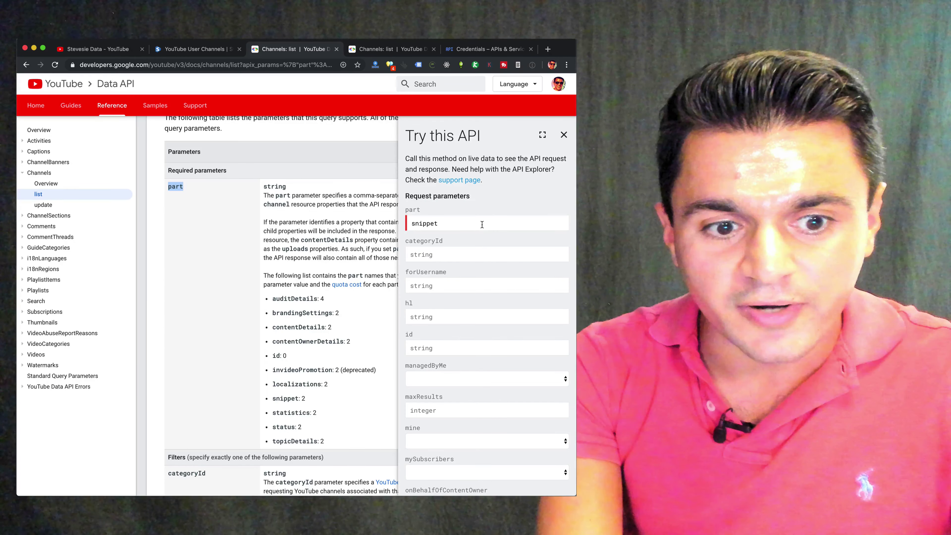
# Step: Replace the part value with id,snippet,contentDetails,statistics and check each listed part
pyautogui.doubleClick(483, 225)
pyautogui.press('super+v')
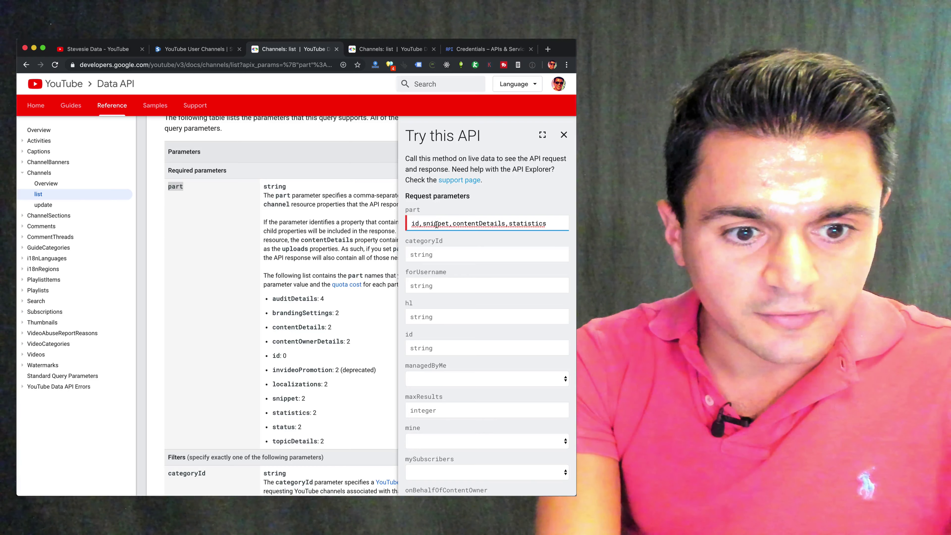
pyautogui.doubleClick(415, 224)
pyautogui.doubleClick(431, 224)
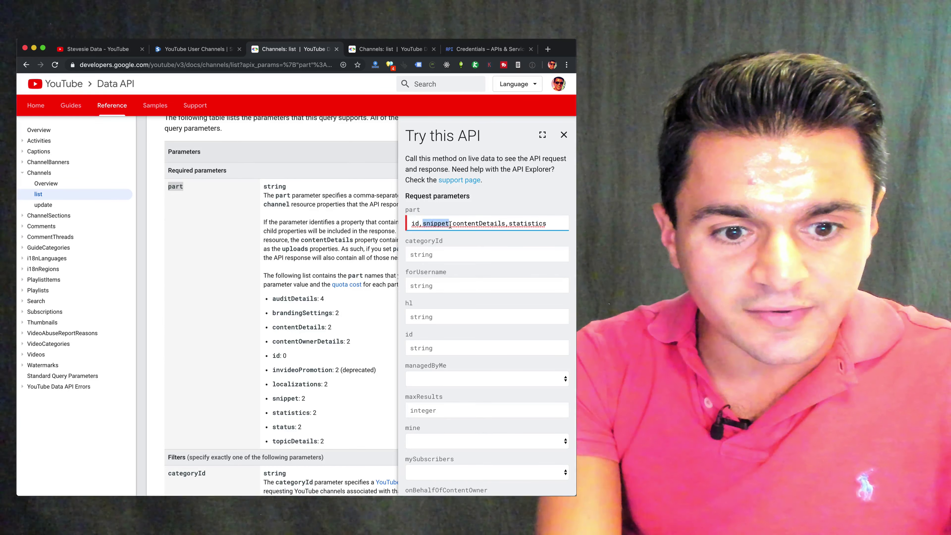
pyautogui.doubleClick(499, 224)
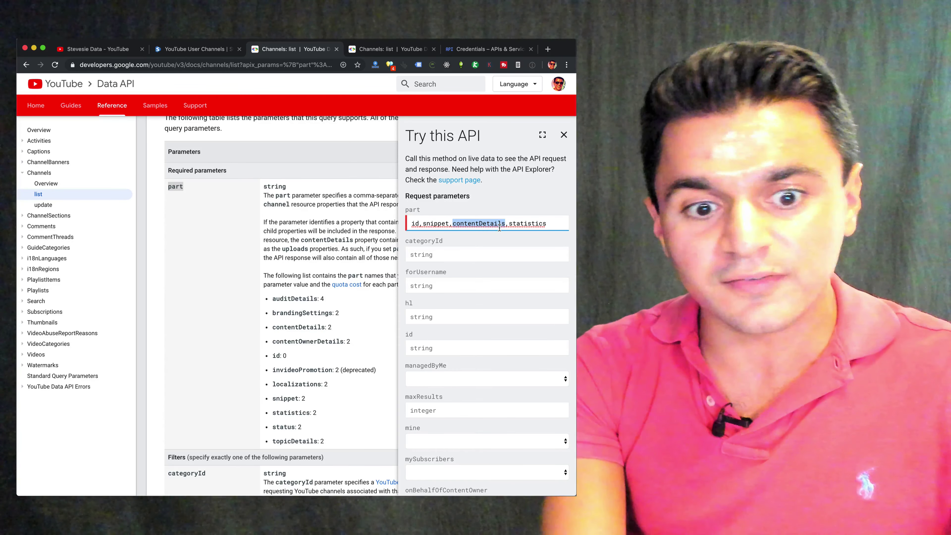
pyautogui.doubleClick(526, 224)
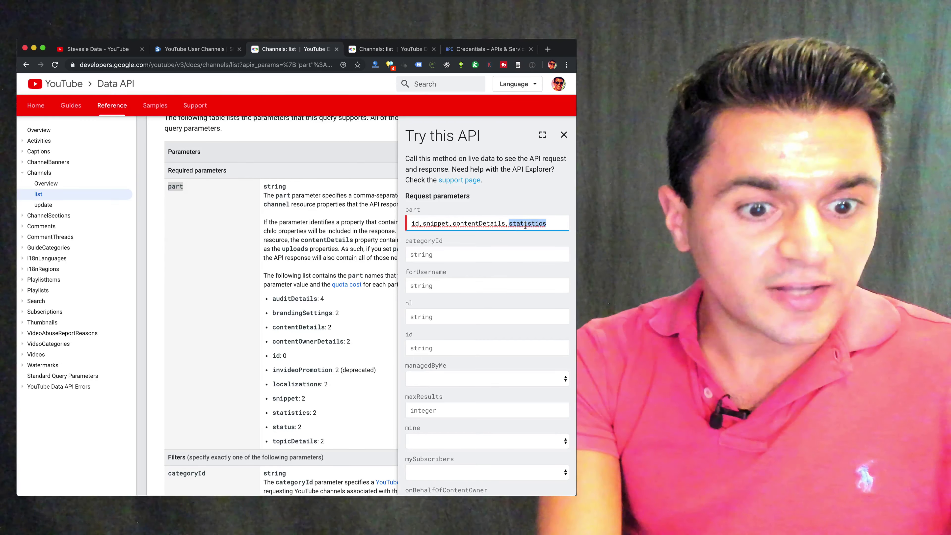
# Step: Enter the channel's username in the forUsername filter
pyautogui.click(440, 285)
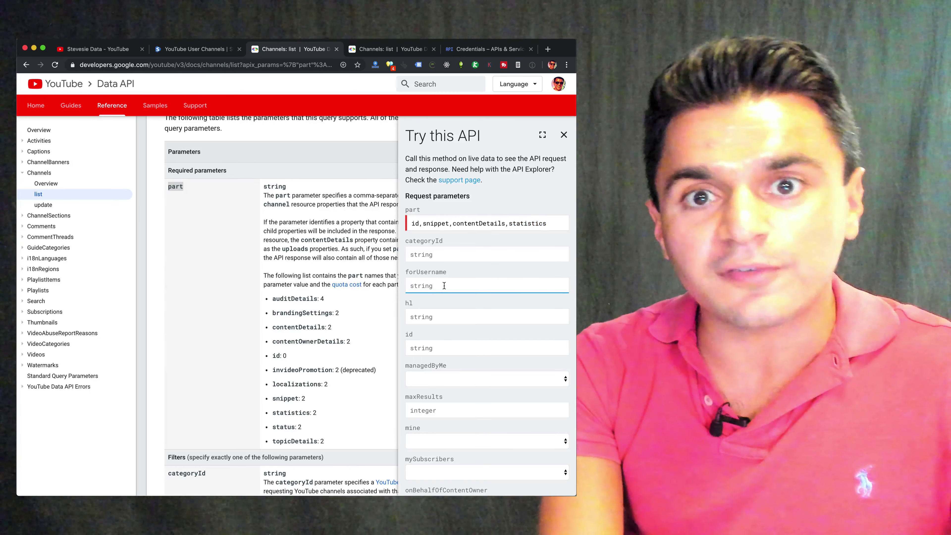
pyautogui.write('stevesiellc')
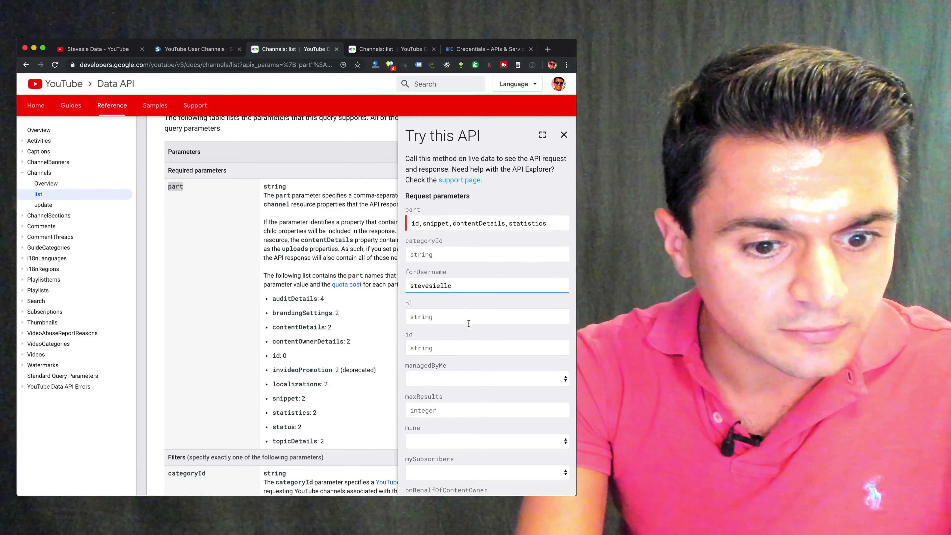
pyautogui.scroll(-10, 469, 323)
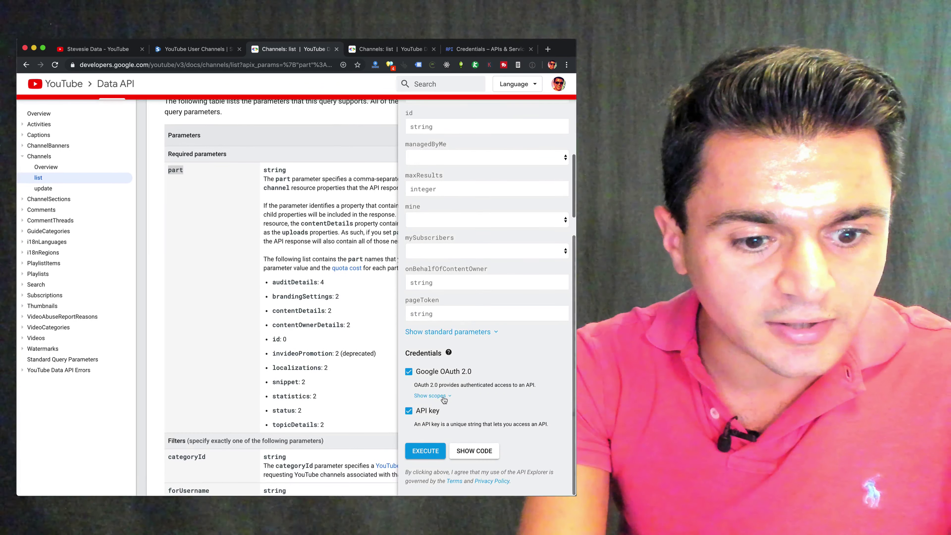
# Step: Execute the channels request, authorizing the APIs Explorer with the channel's account
pyautogui.click(428, 452)
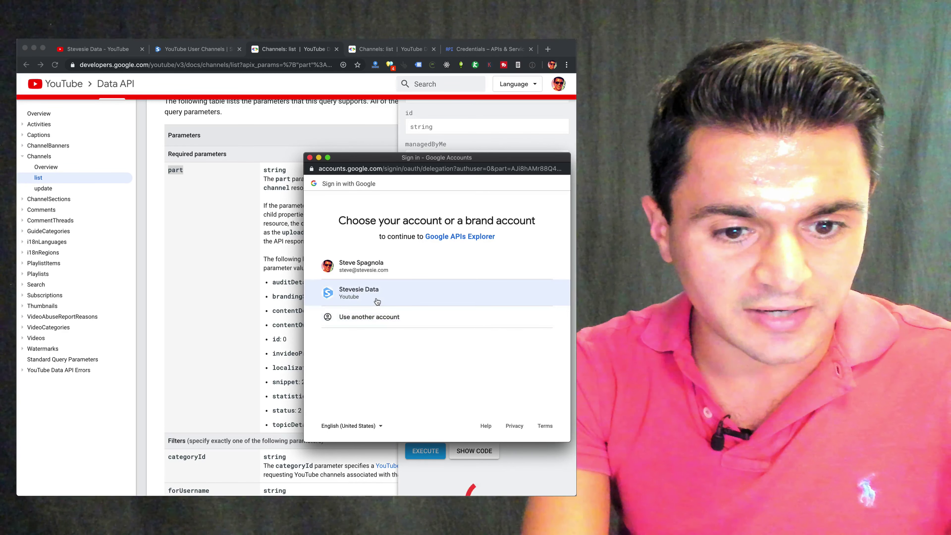
pyautogui.click(376, 299)
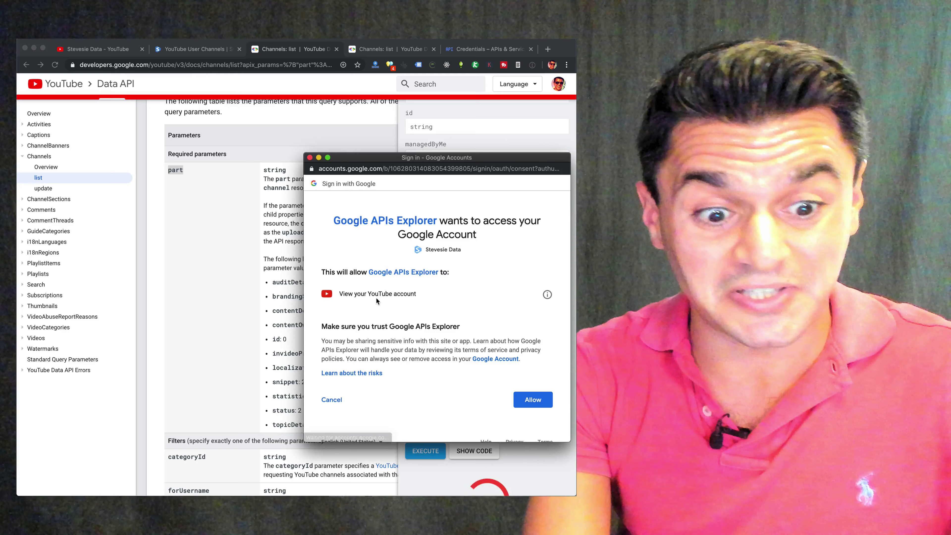
pyautogui.click(538, 402)
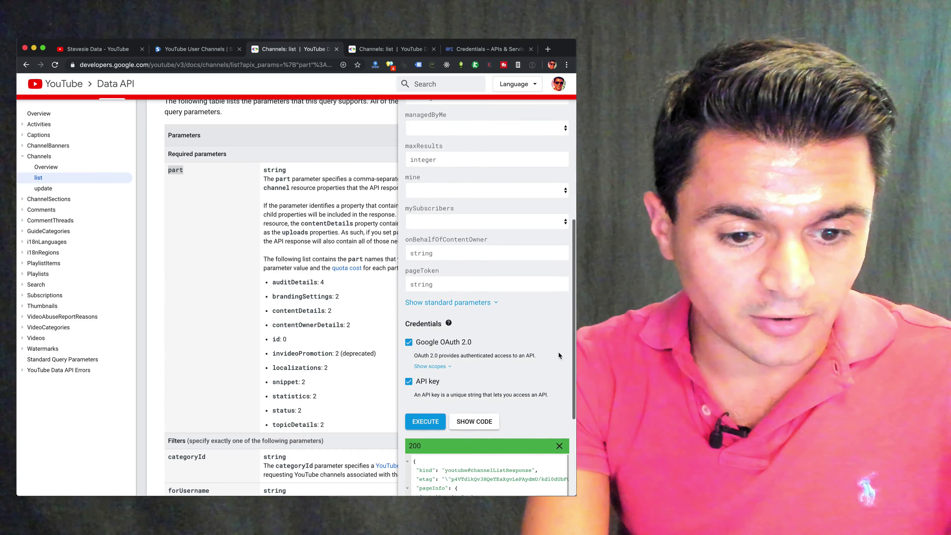
# Step: Scroll the 200 response to the items list and select the channel's id value
pyautogui.scroll(-5, 540, 407)
pyautogui.scroll(-1, 530, 402)
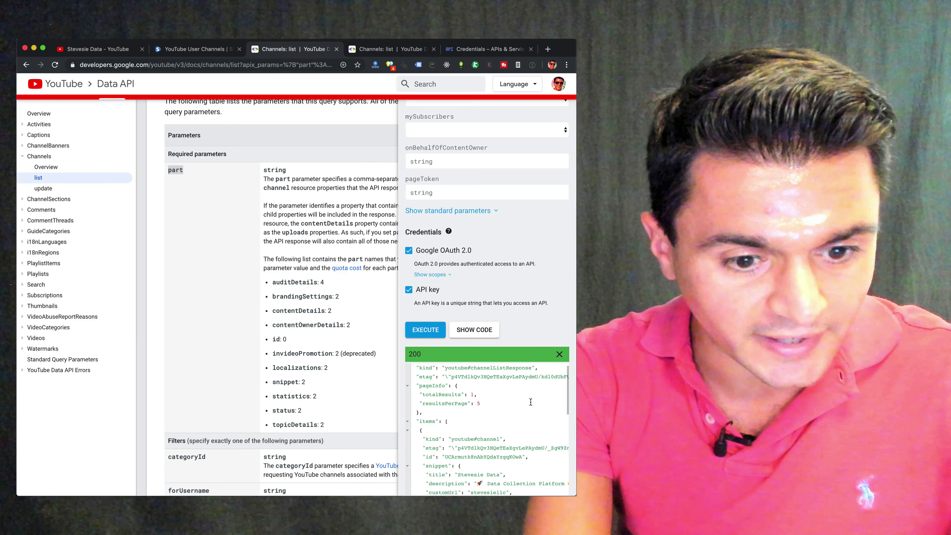
pyautogui.scroll(-1, 531, 402)
pyautogui.doubleClick(423, 414)
pyautogui.scroll(-3, 423, 414)
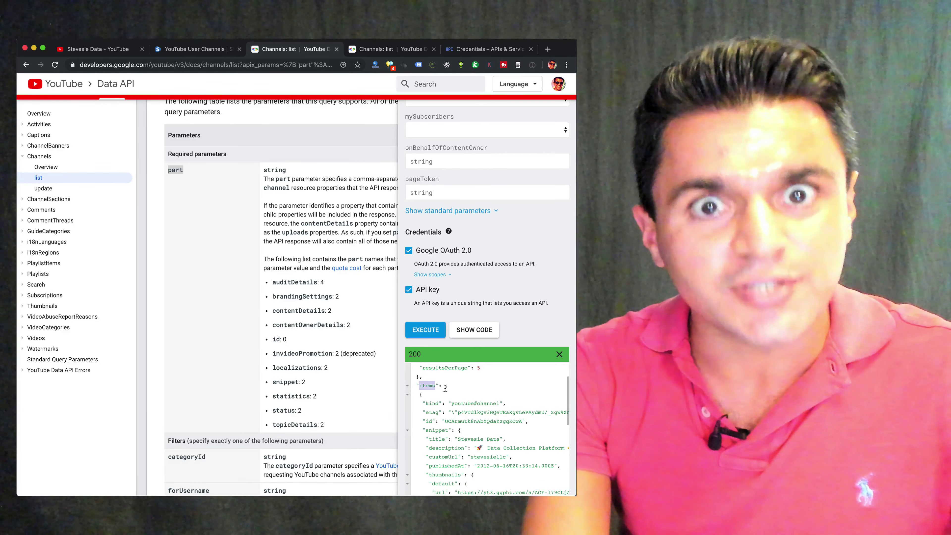
pyautogui.scroll(-1, 445, 388)
pyautogui.scroll(-2, 447, 390)
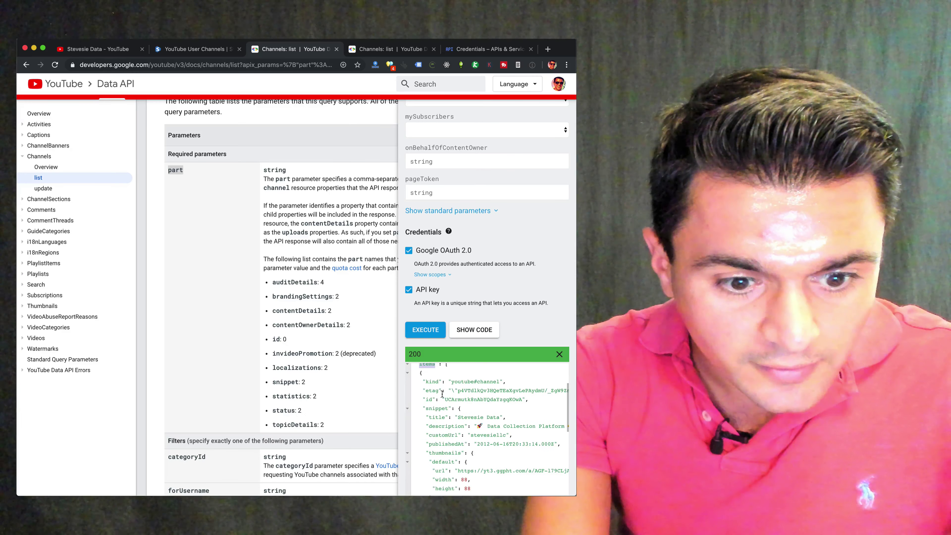
pyautogui.doubleClick(450, 399)
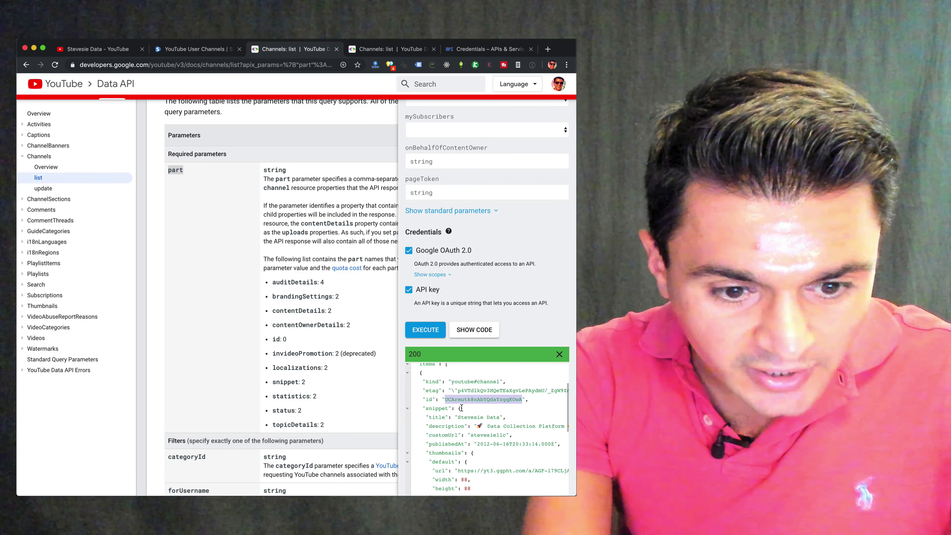
# Step: Find contentDetails in the response and select the uploads playlist ID
pyautogui.scroll(-2, 466, 422)
pyautogui.scroll(-2, 424, 422)
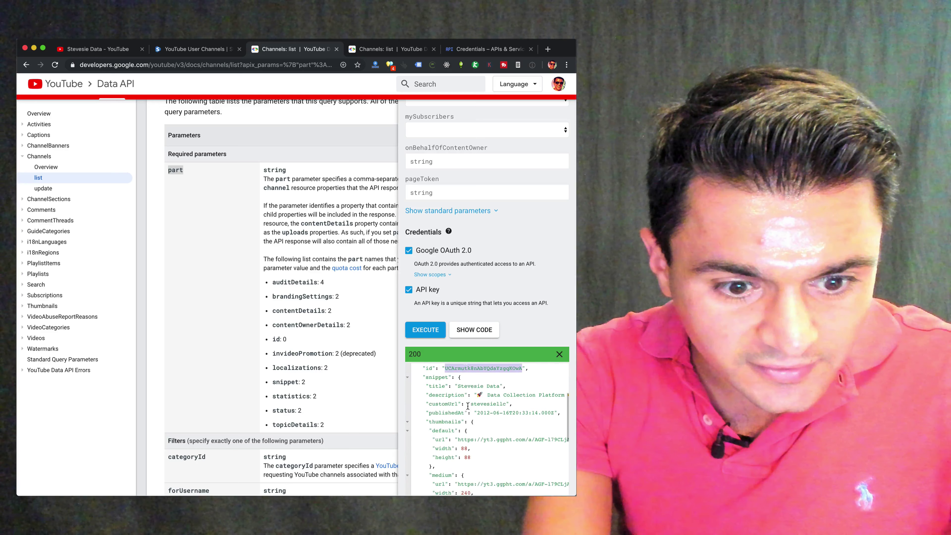
pyautogui.scroll(-10, 425, 423)
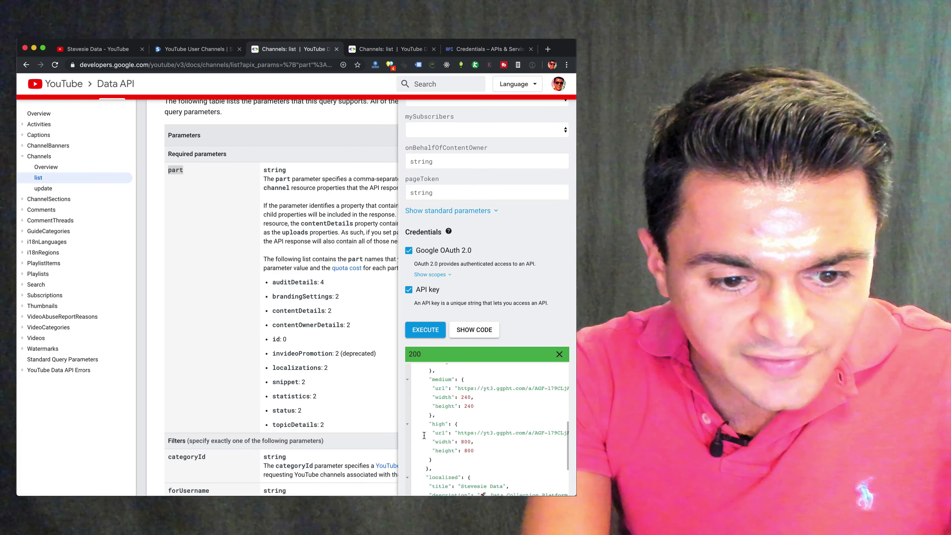
pyautogui.scroll(-10, 424, 435)
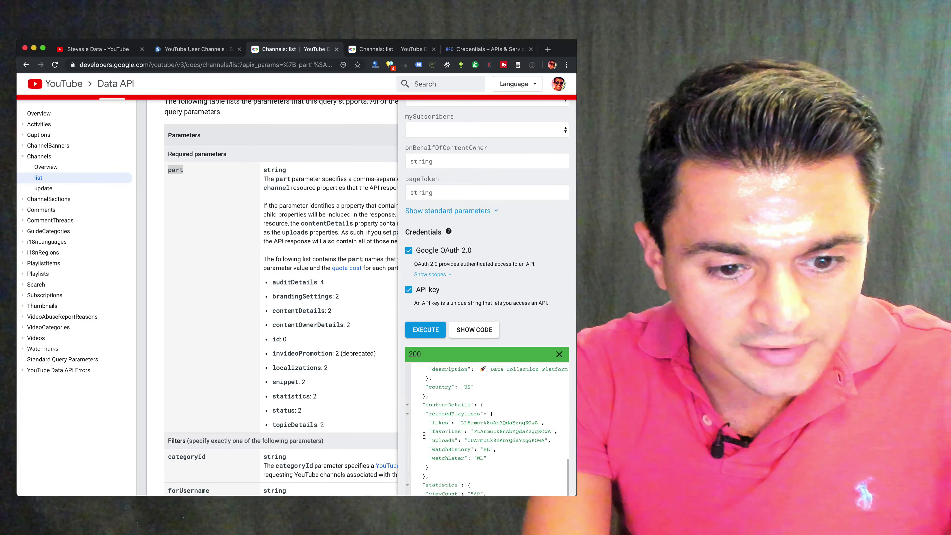
pyautogui.doubleClick(442, 390)
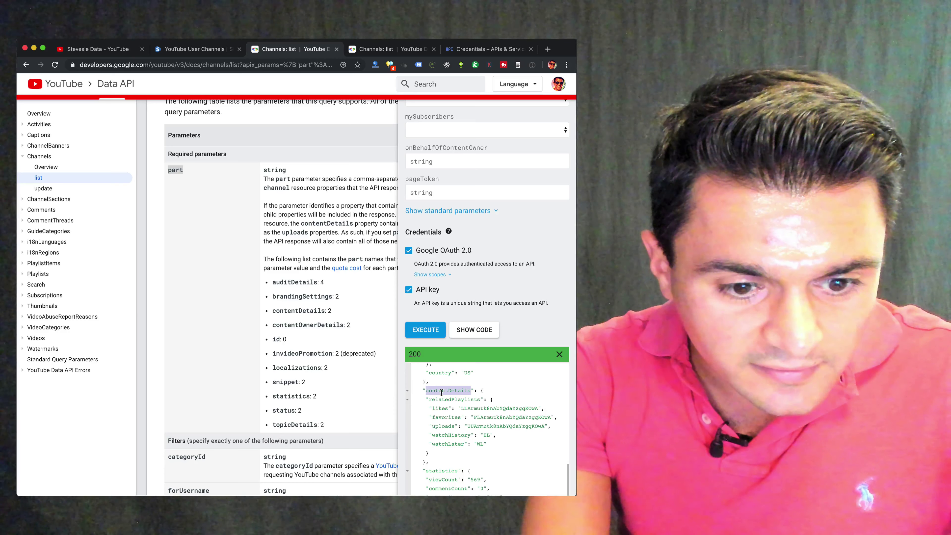
pyautogui.scroll(-2, 438, 412)
pyautogui.doubleClick(441, 410)
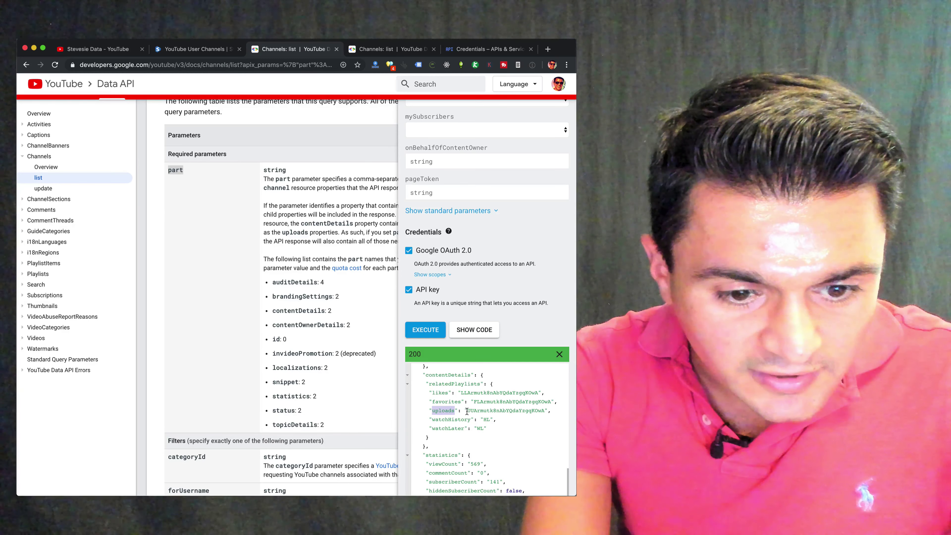
pyautogui.moveTo(467, 412); pyautogui.dragTo(543, 413)
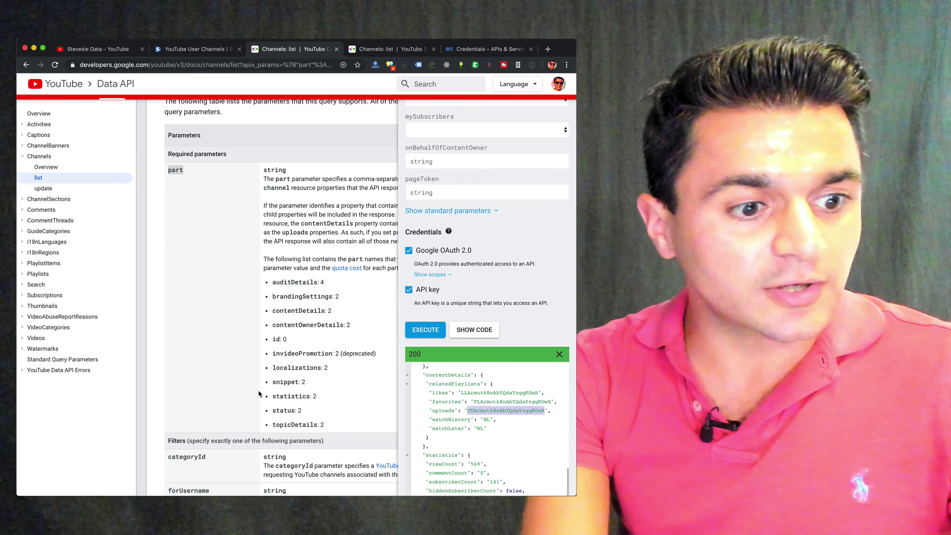
# Step: Open PlaylistItems: list in a new tab and paste the uploads playlist ID into playlistId
pyautogui.click(57, 265)
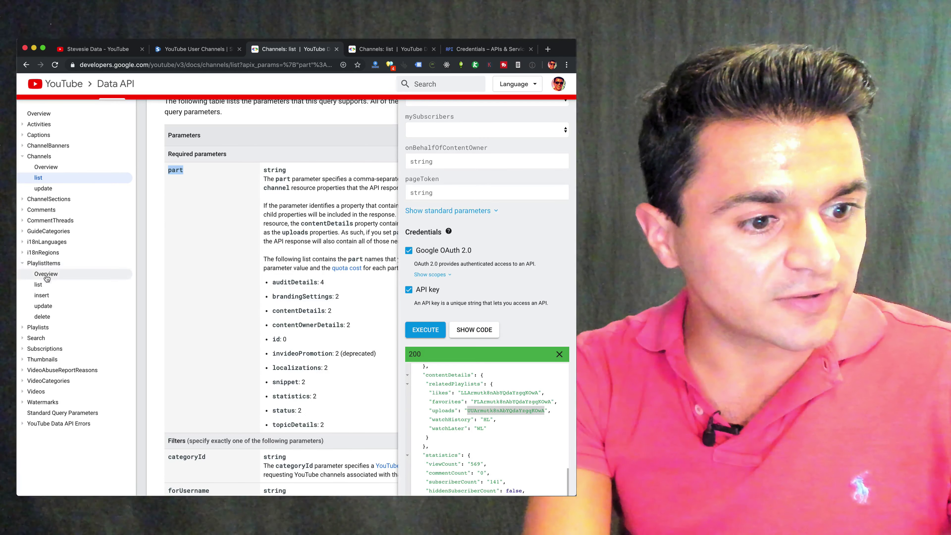
pyautogui.rightClick(41, 286)
pyautogui.click(82, 289)
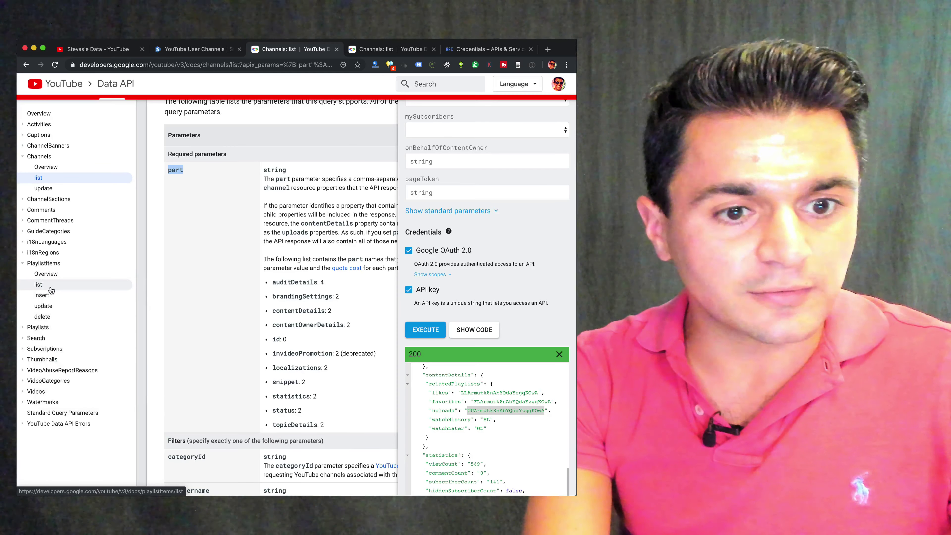
pyautogui.click(329, 52)
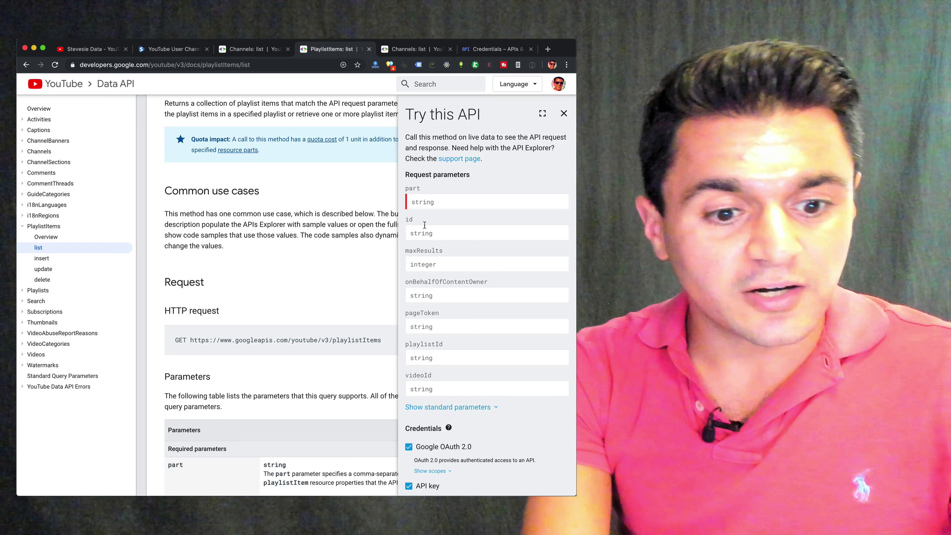
pyautogui.click(419, 357)
pyautogui.write('UUArmutk8nAbYQdaYzgqKOwA')
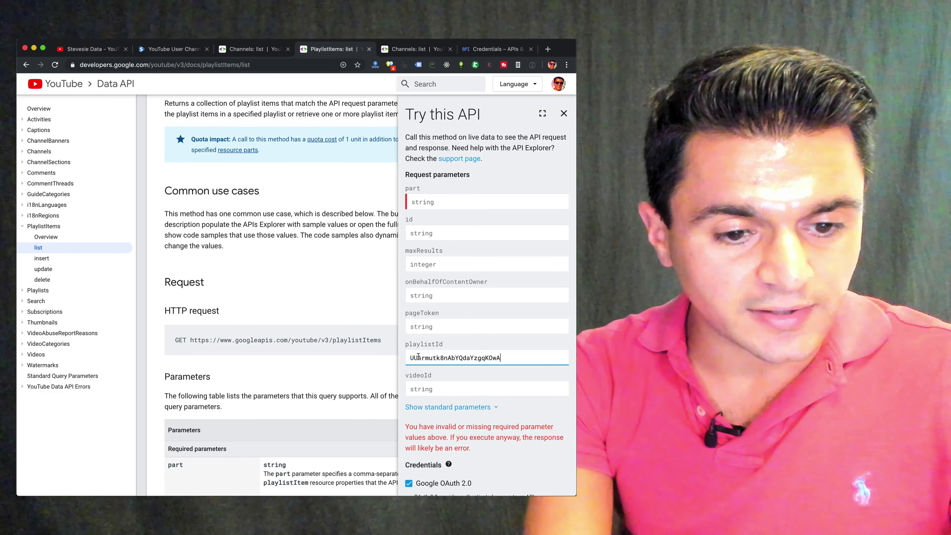
# Step: Set the part parameter to contentDetails,snippet
pyautogui.click(442, 203)
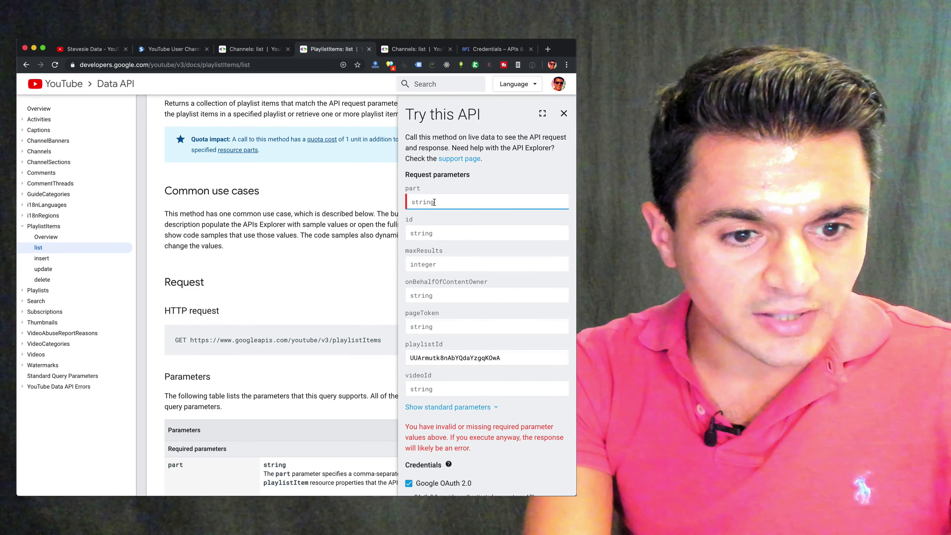
pyautogui.scroll(-5, 296, 289)
pyautogui.scroll(-1, 296, 290)
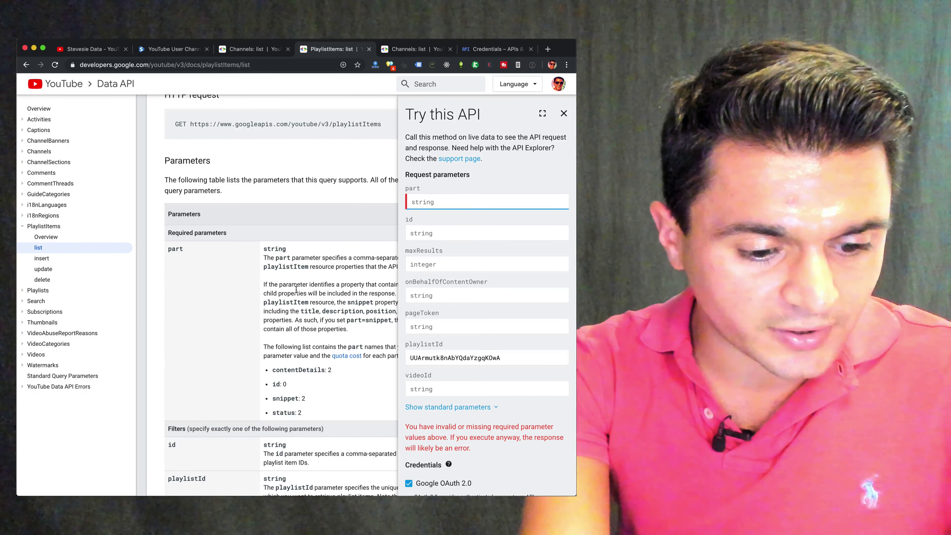
pyautogui.write('contentDetails')
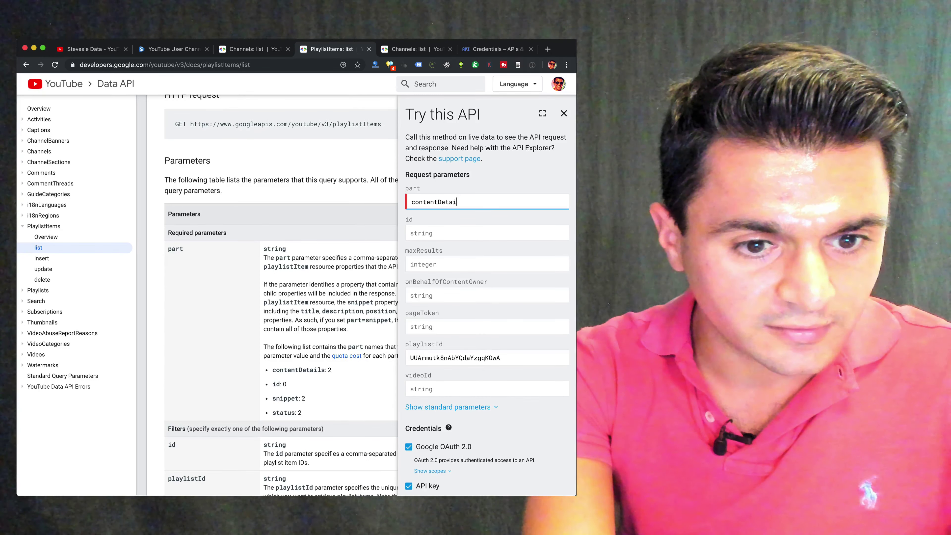
pyautogui.click(282, 400)
pyautogui.doubleClick(282, 399)
pyautogui.press('super+c')
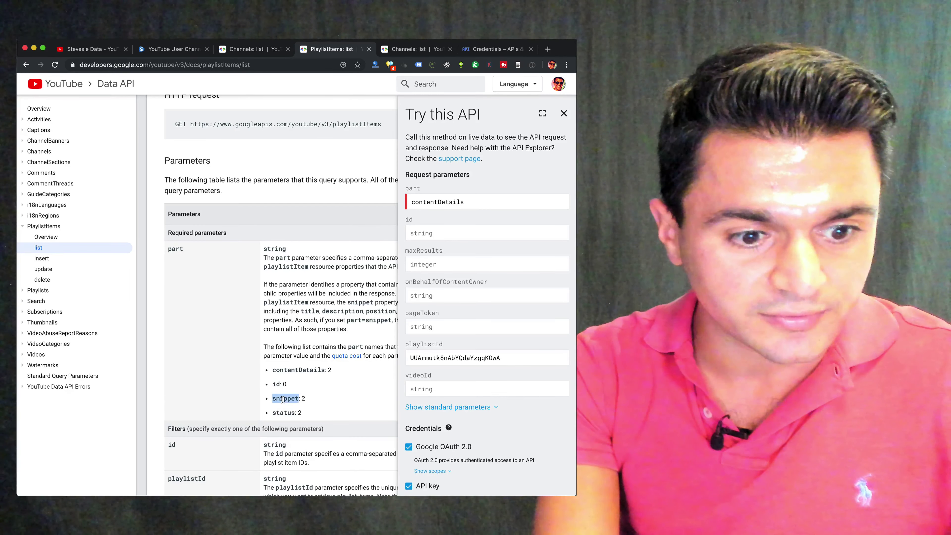
pyautogui.click(474, 206)
pyautogui.write(',')
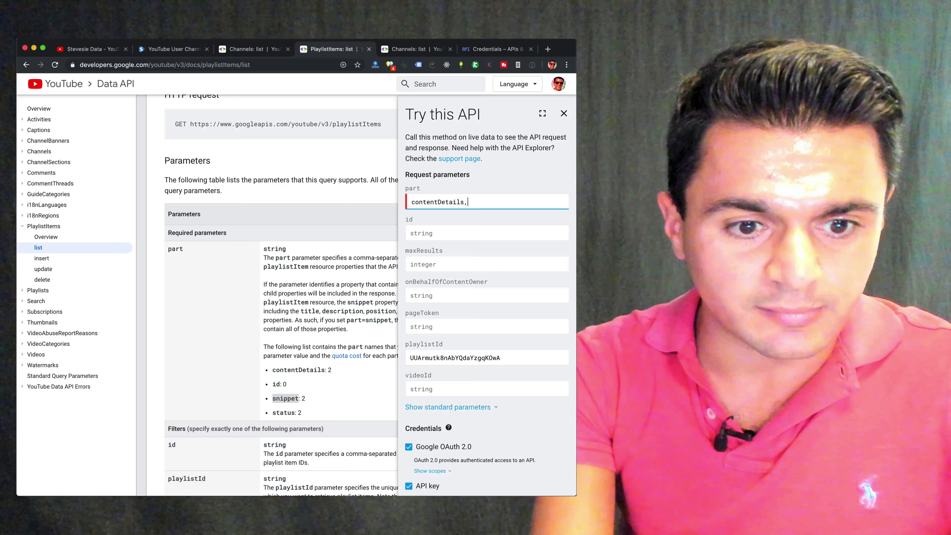
pyautogui.press('super+v')
pyautogui.click(472, 206)
pyautogui.press('BackSpace')
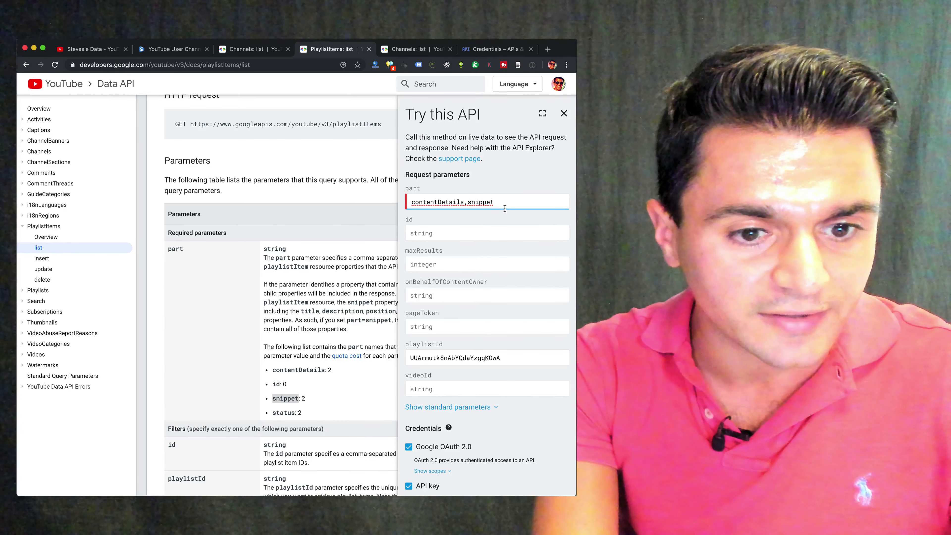
pyautogui.scroll(-1, 483, 211)
pyautogui.scroll(-3, 484, 213)
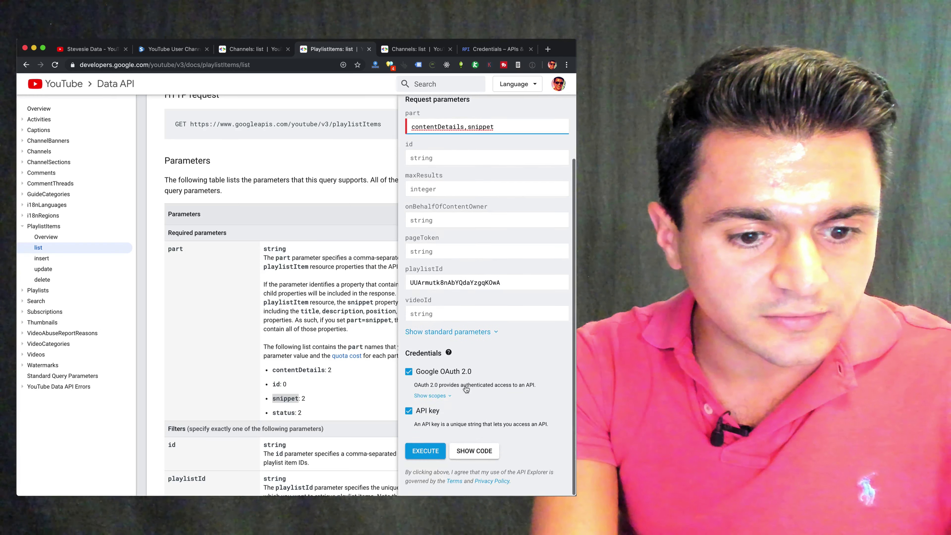
pyautogui.click(431, 454)
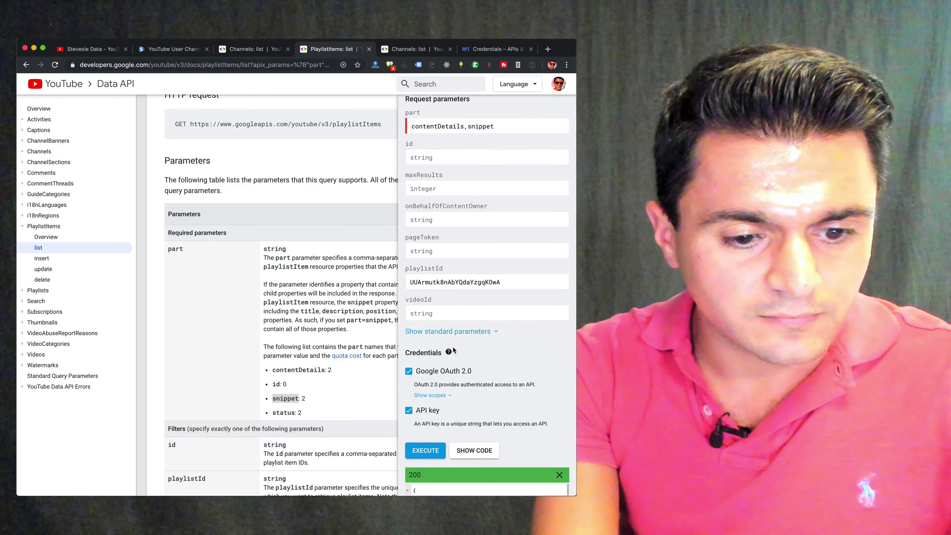
pyautogui.scroll(-2, 475, 278)
pyautogui.scroll(-3, 464, 362)
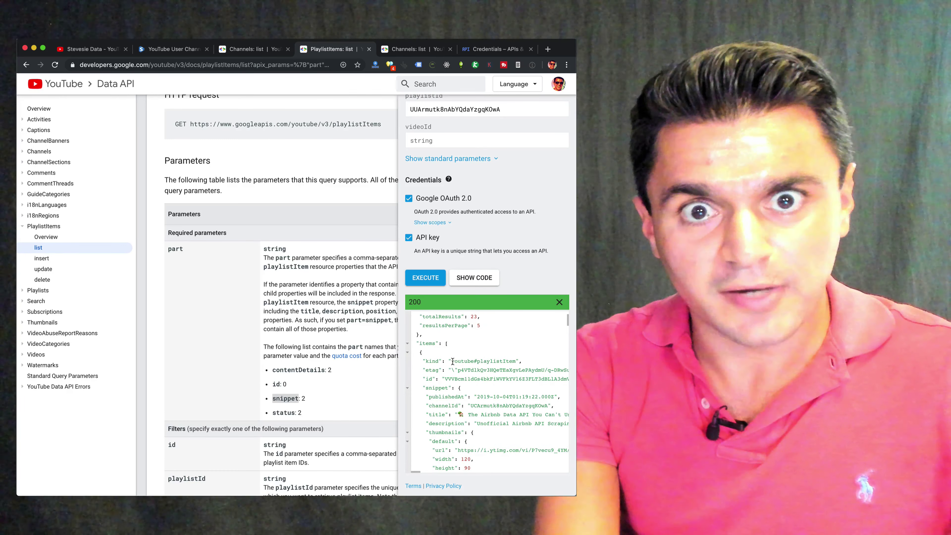
pyautogui.scroll(-1, 455, 380)
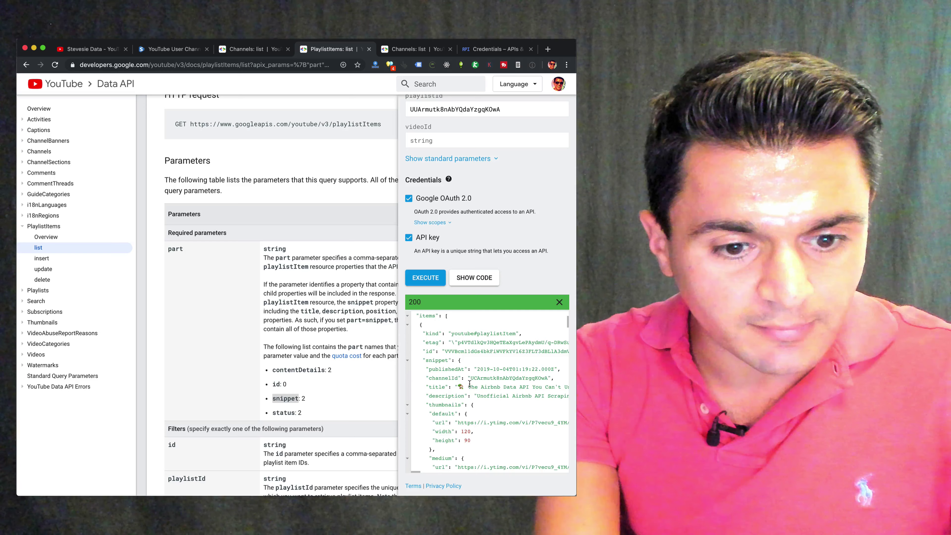
pyautogui.moveTo(470, 386); pyautogui.dragTo(479, 386)
pyautogui.hscroll(3, 479, 386)
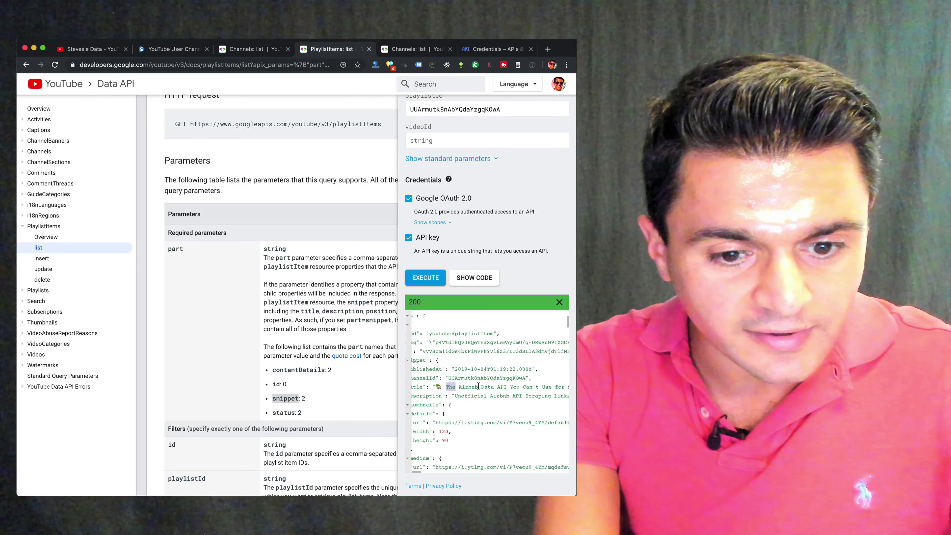
pyautogui.hscroll(-2, 479, 386)
pyautogui.scroll(-3, 478, 386)
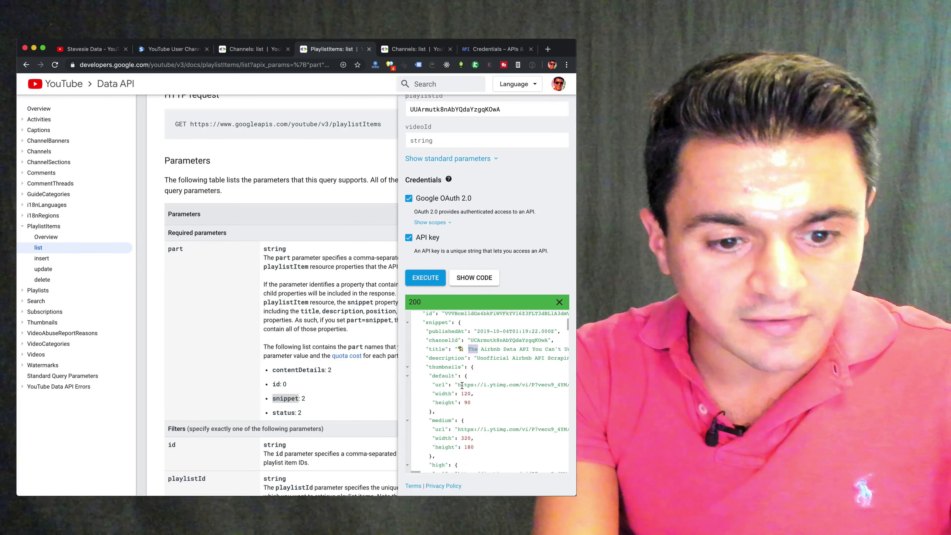
pyautogui.scroll(-10, 473, 405)
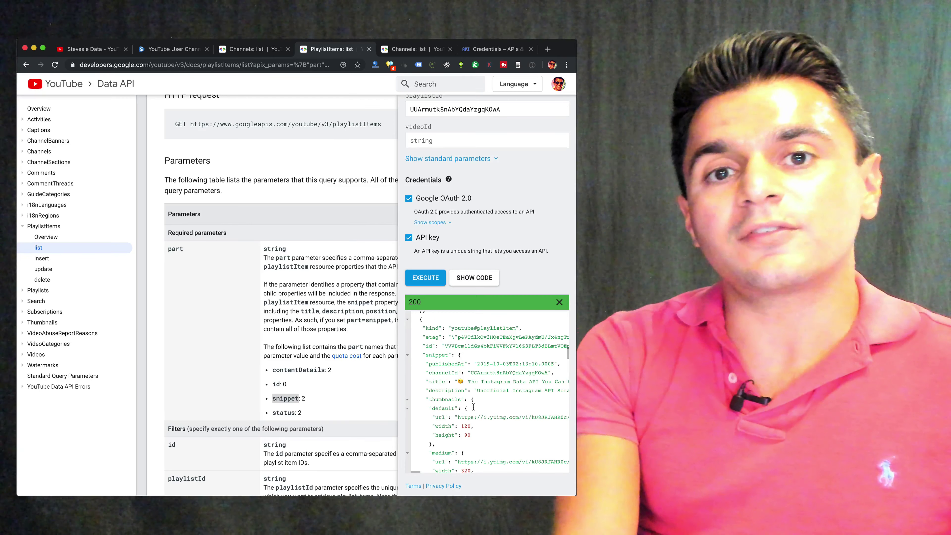
pyautogui.doubleClick(449, 345)
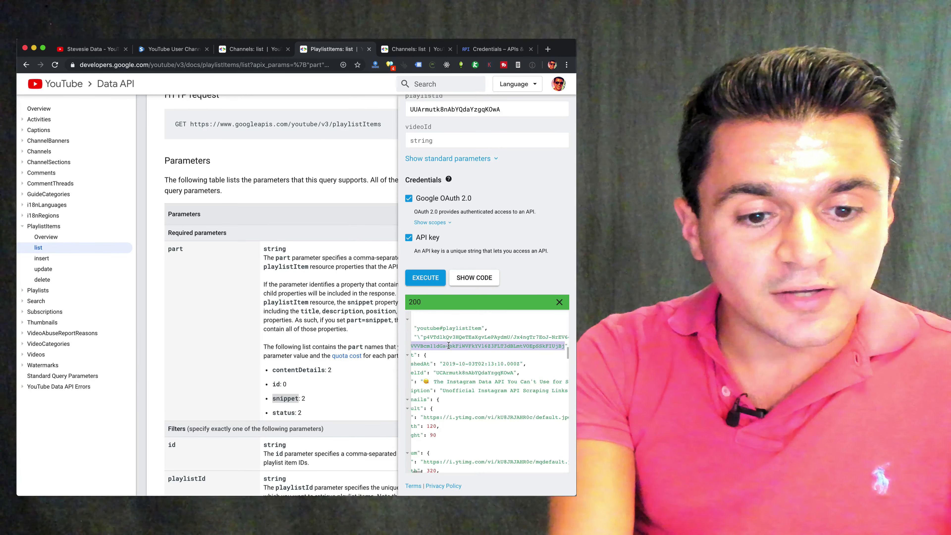
pyautogui.hscroll(-2, 470, 358)
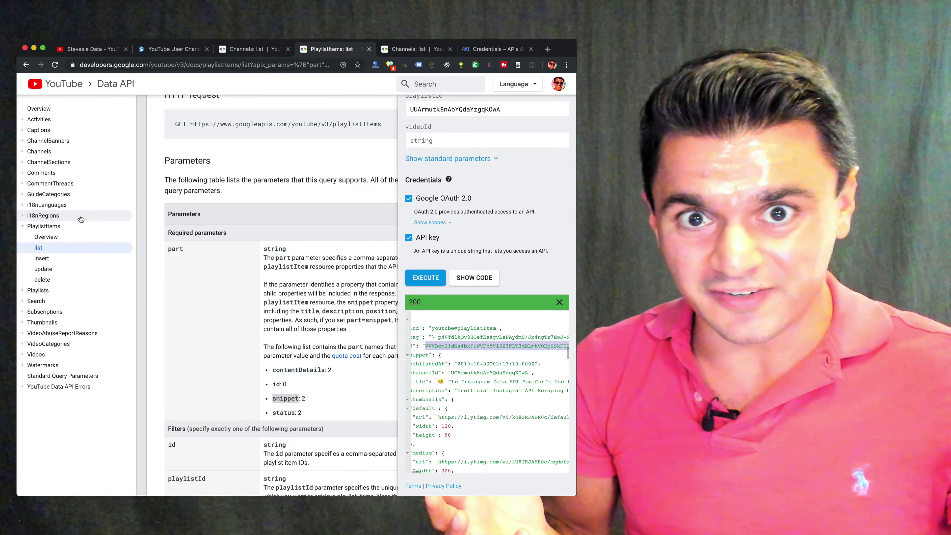
pyautogui.hscroll(-2, 482, 350)
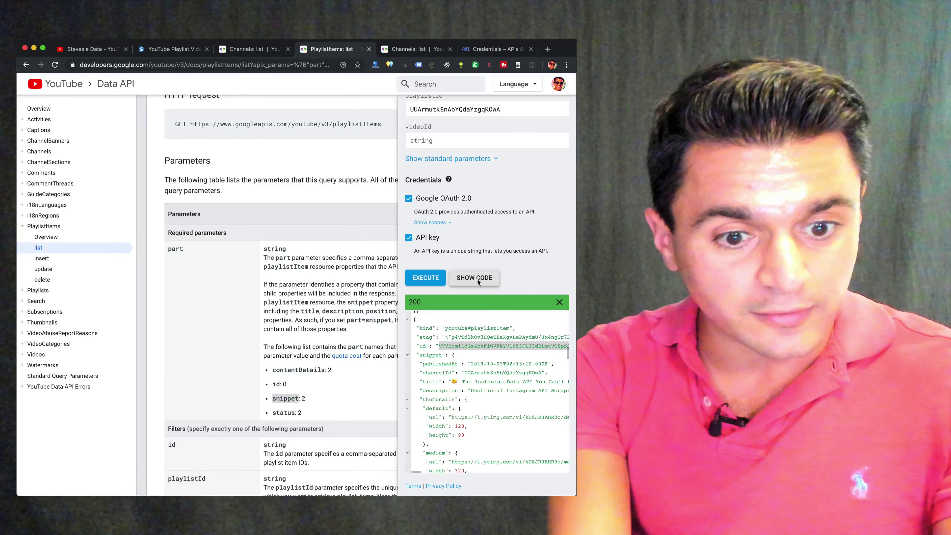
# Step: Show the cURL code beside the playlistItems response, browse the code languages, and copy the playlistId
pyautogui.click(478, 279)
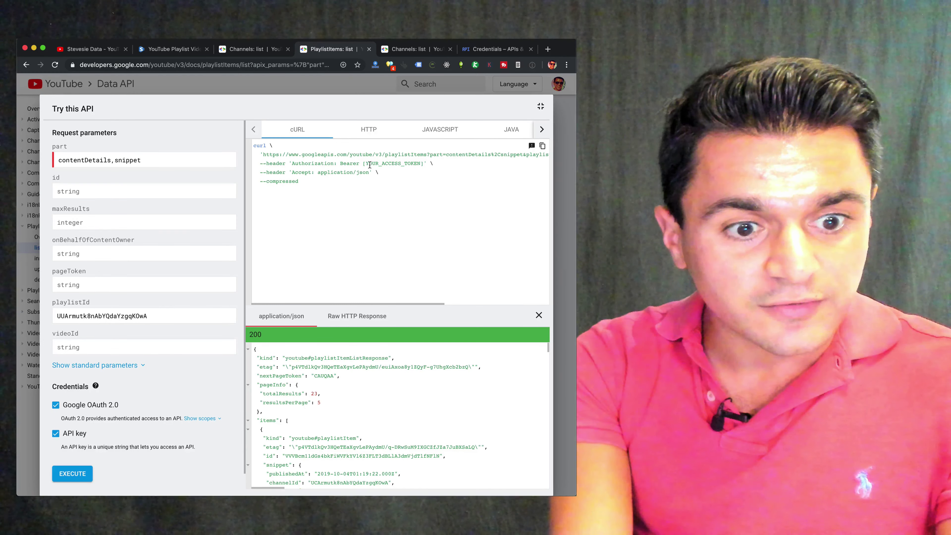
pyautogui.moveTo(363, 163); pyautogui.dragTo(423, 163)
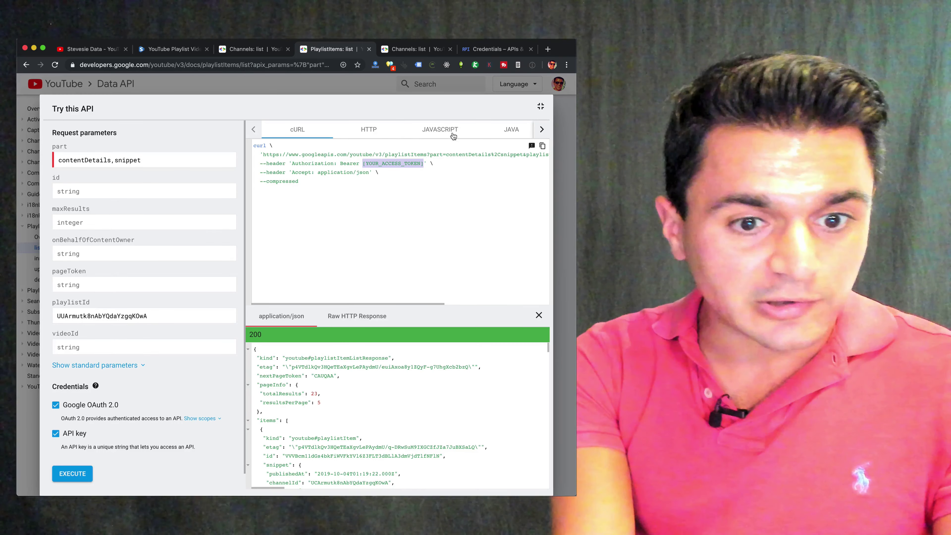
pyautogui.click(542, 129)
pyautogui.click(542, 128)
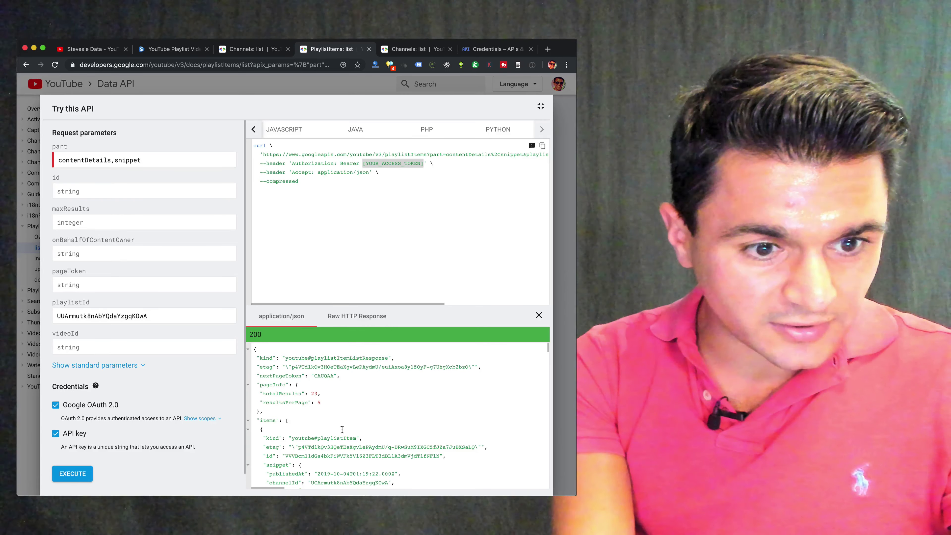
pyautogui.doubleClick(118, 314)
pyautogui.press('super+c')
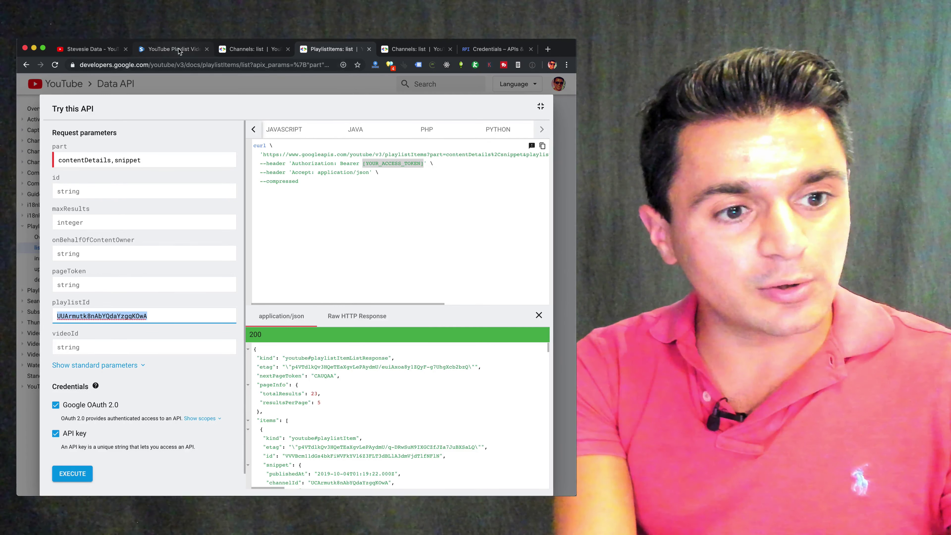
# Step: Paste the uploads playlist ID and the API key into Stevesie's Playlist Videos endpoint
pyautogui.click(178, 48)
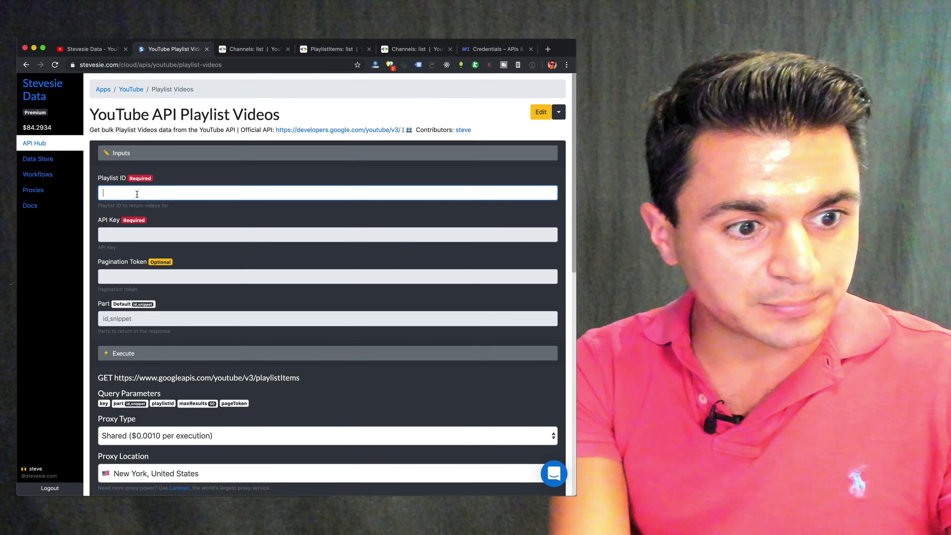
pyautogui.press('super+v')
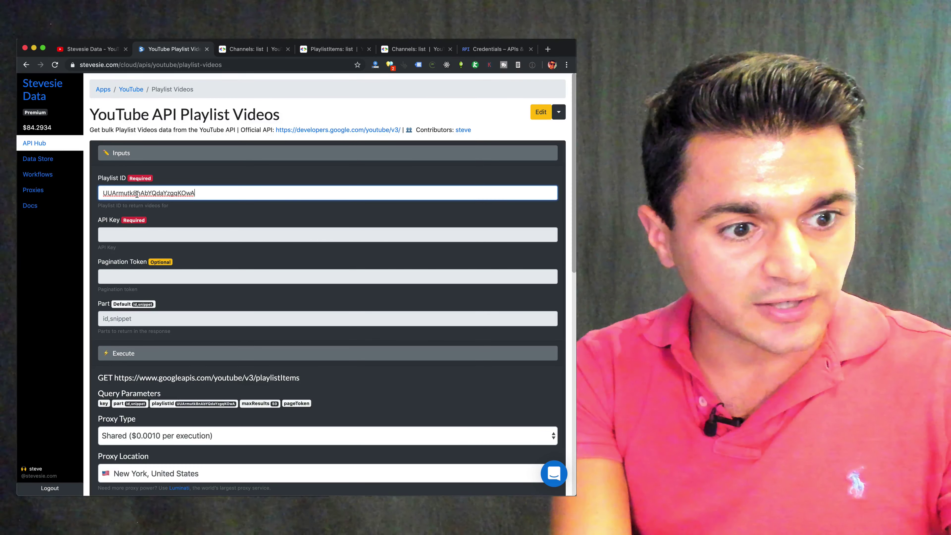
pyautogui.click(125, 232)
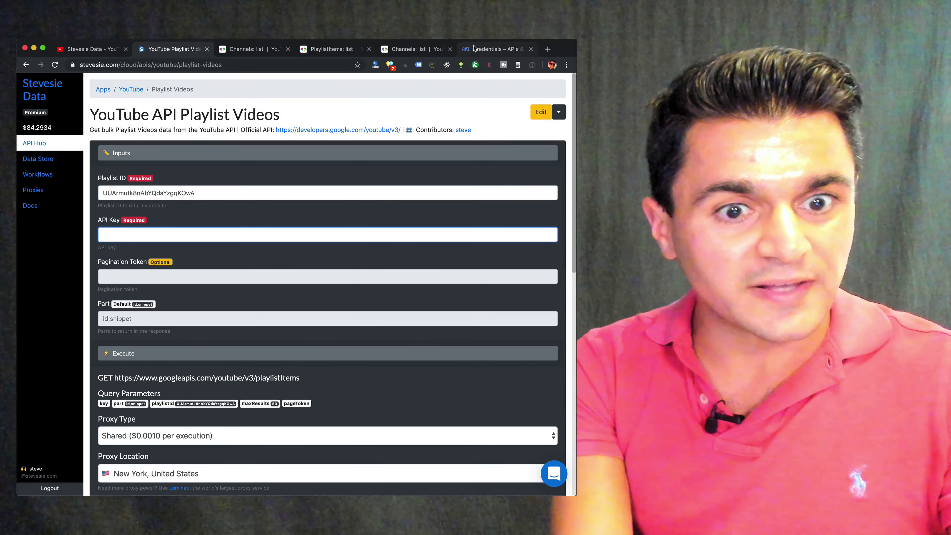
pyautogui.press('super+v')
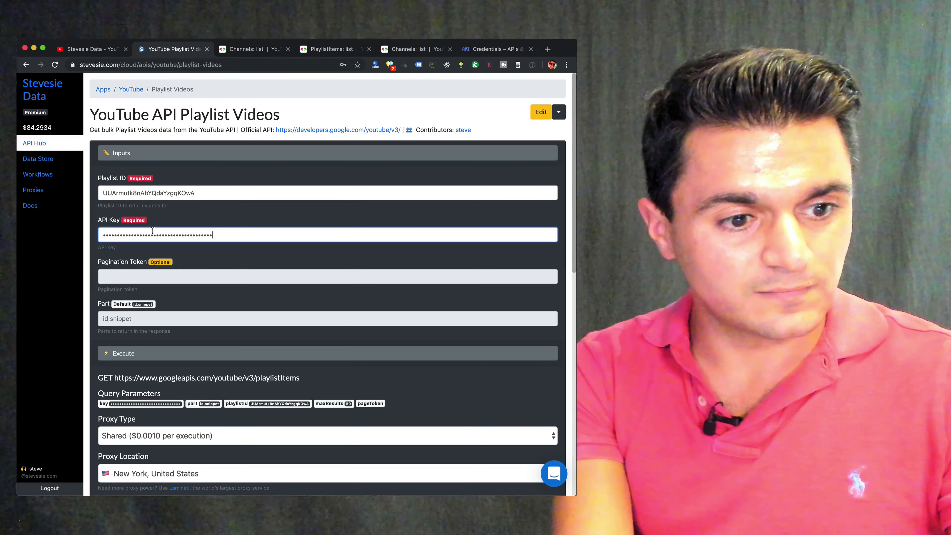
# Step: Review the playlistItems endpoint URL and execute the Playlist Videos request
pyautogui.scroll(-5, 153, 231)
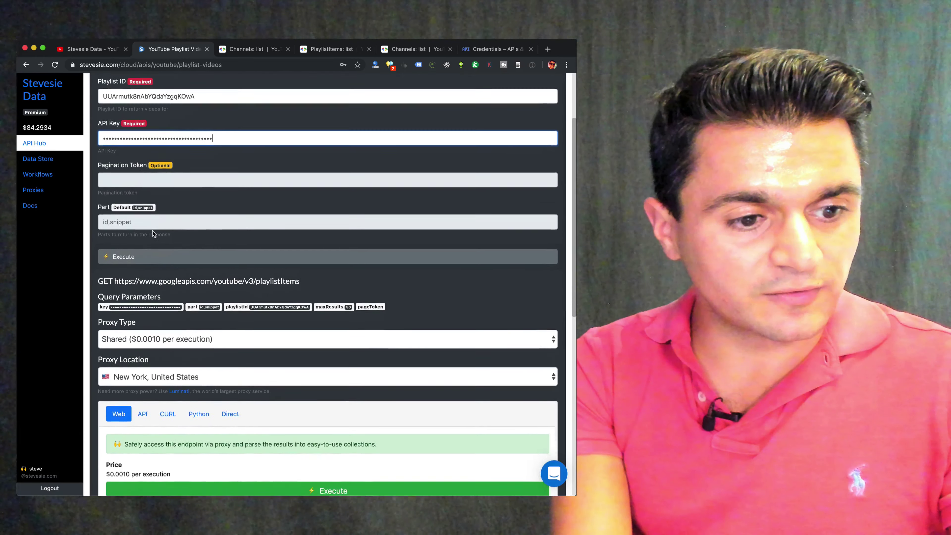
pyautogui.scroll(-2, 152, 232)
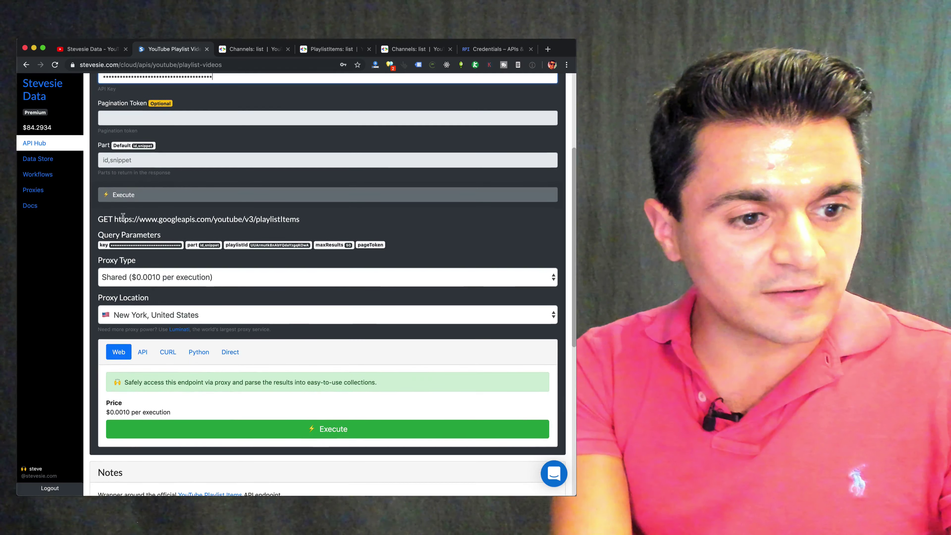
pyautogui.moveTo(115, 217); pyautogui.dragTo(305, 221)
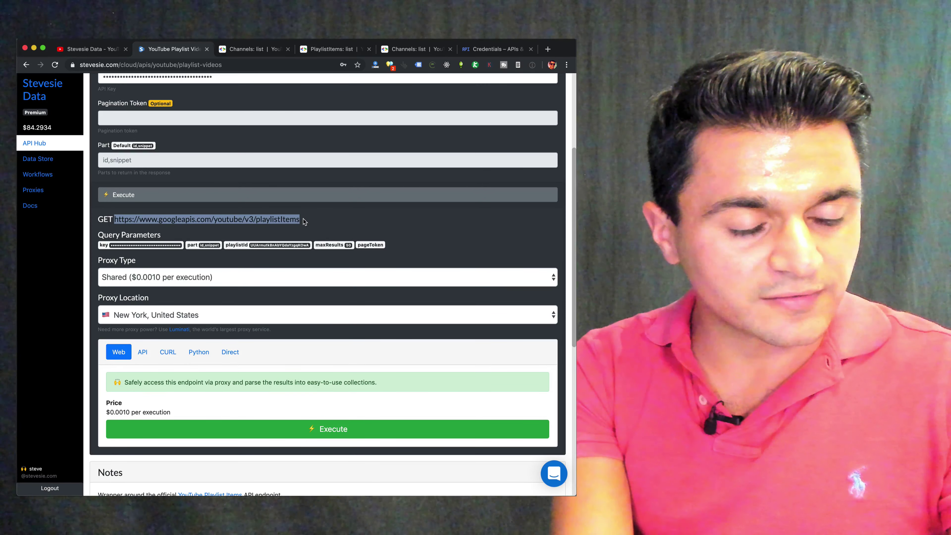
pyautogui.click(207, 230)
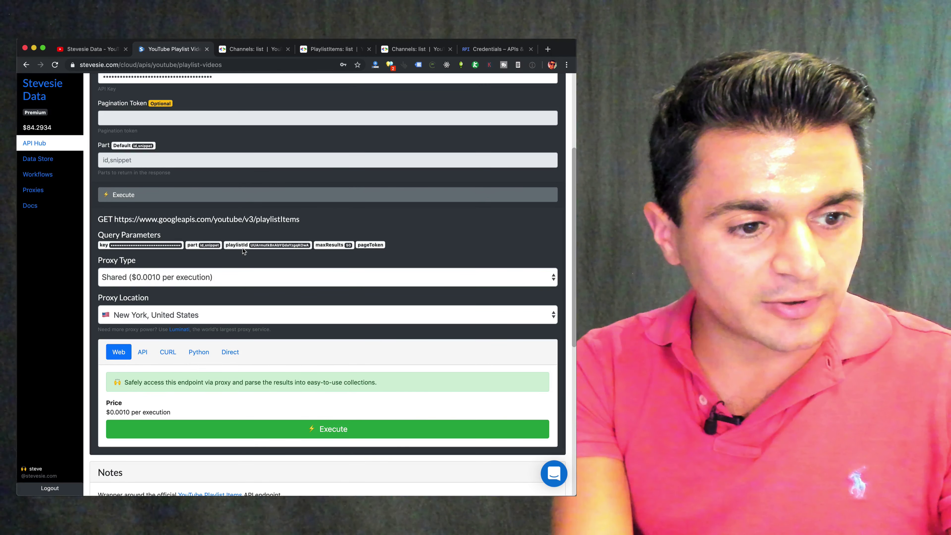
pyautogui.scroll(-1, 243, 251)
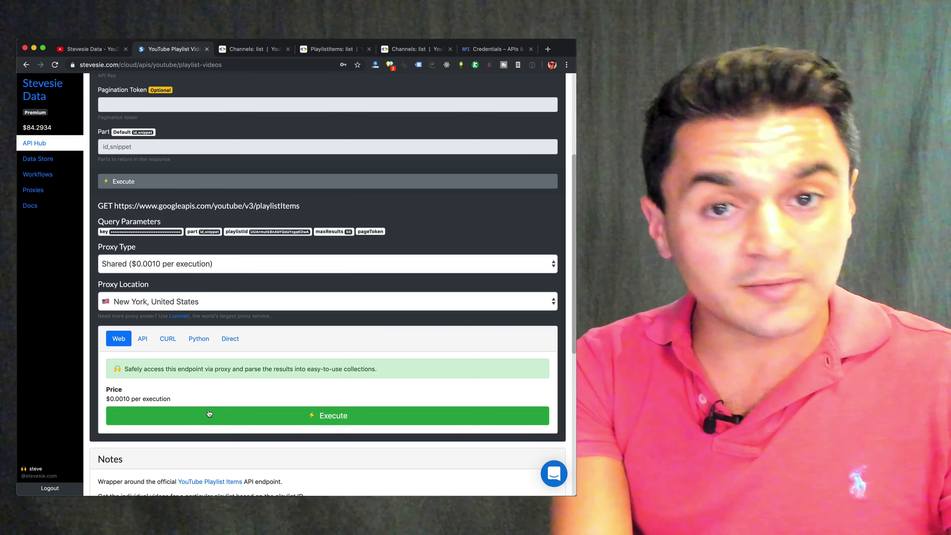
pyautogui.click(202, 419)
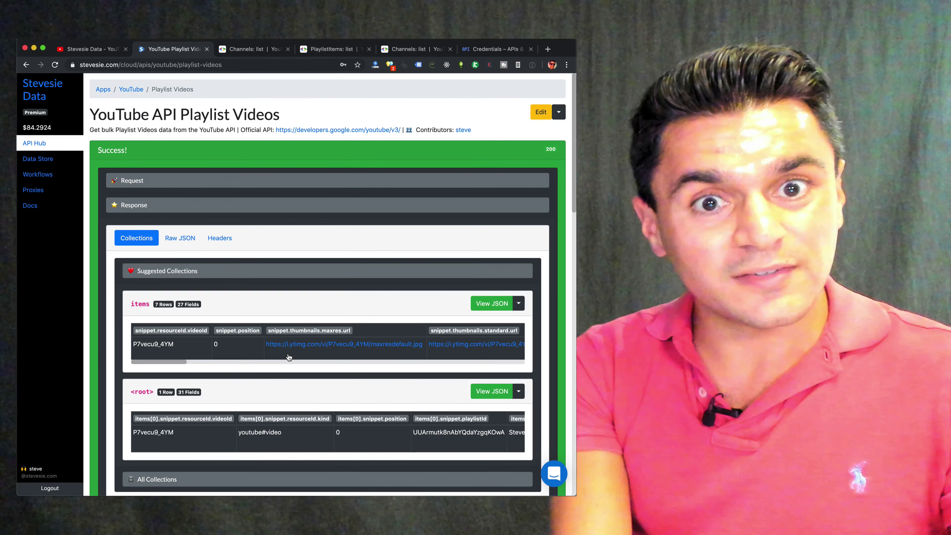
# Step: Export the 7-row items collection as an Expanded CSV file
pyautogui.scroll(-2, 320, 285)
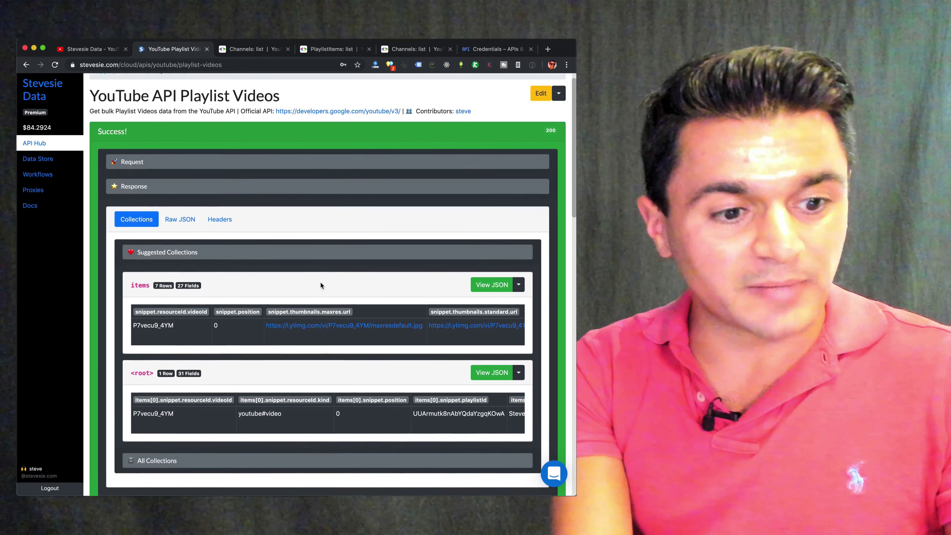
pyautogui.scroll(-1, 320, 285)
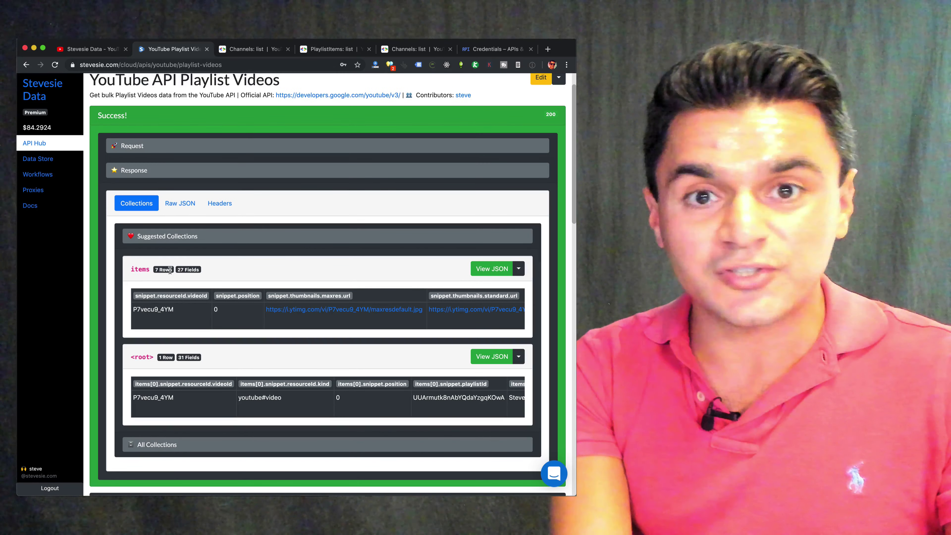
pyautogui.moveTo(154, 270); pyautogui.dragTo(169, 270)
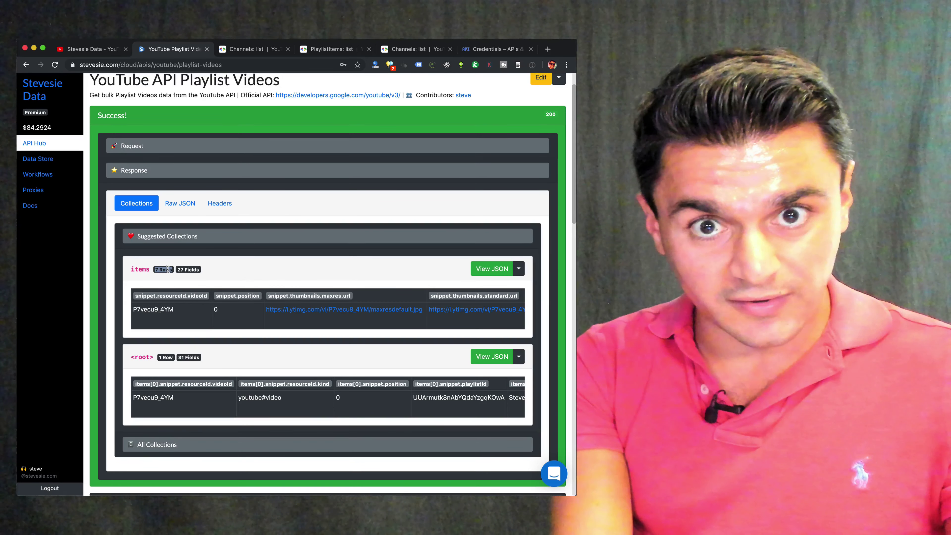
pyautogui.click(166, 269)
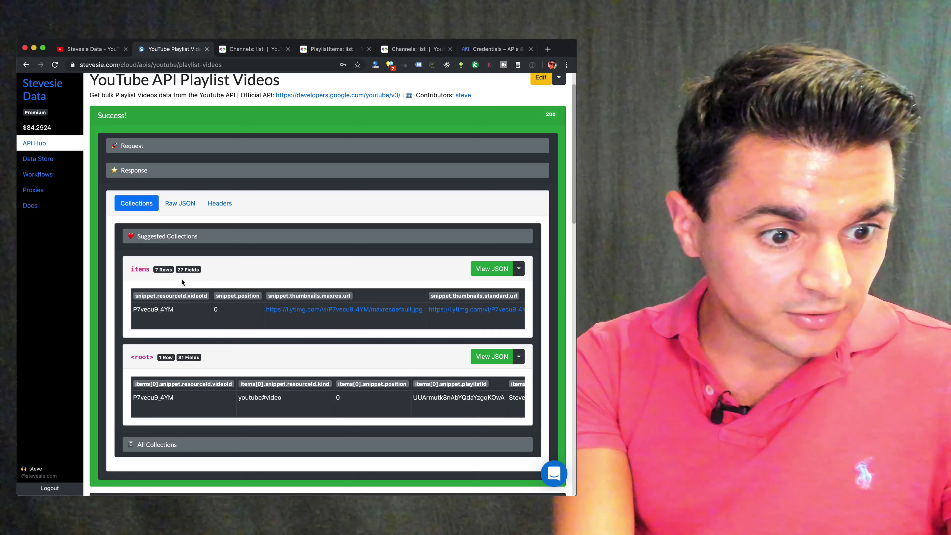
pyautogui.click(519, 269)
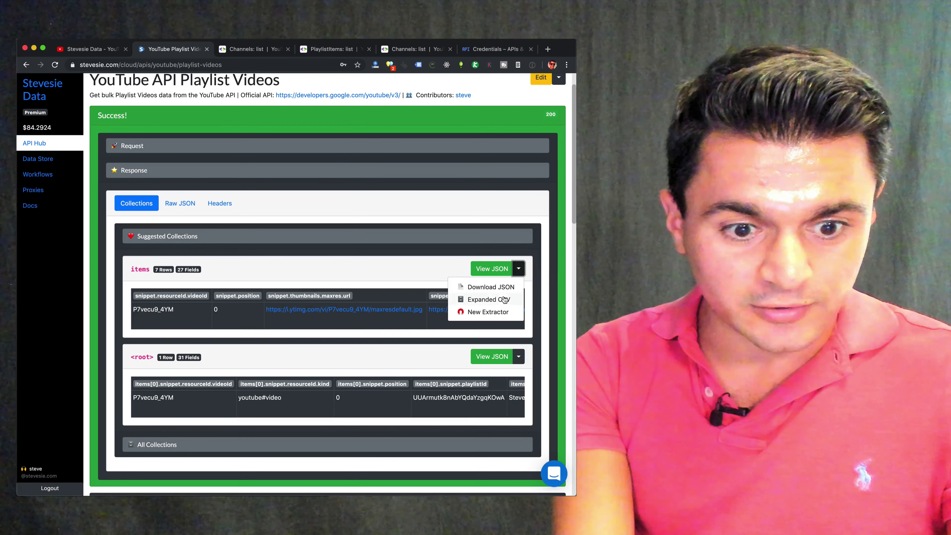
pyautogui.click(502, 302)
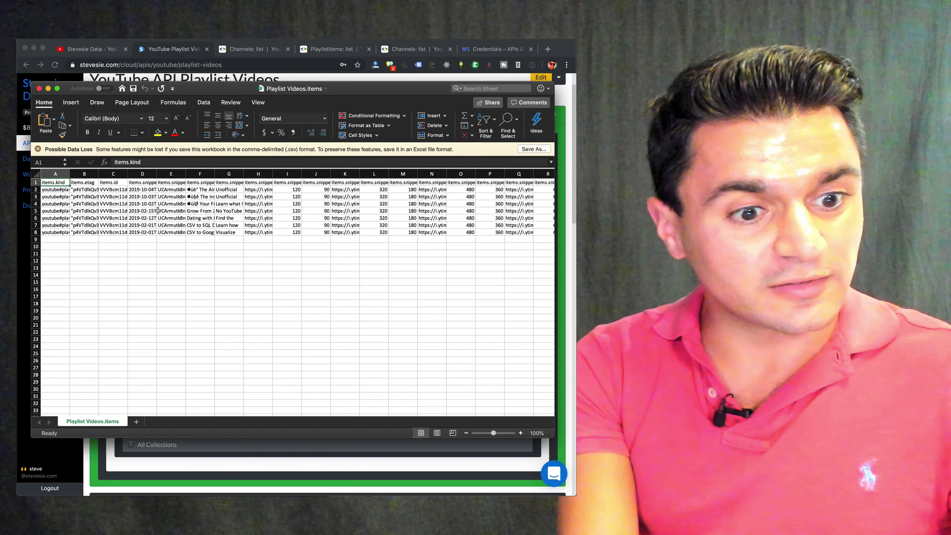
# Step: In the Playlist Videos.items sheet, select G8, then expand G5 to read its full video description
pyautogui.click(221, 230)
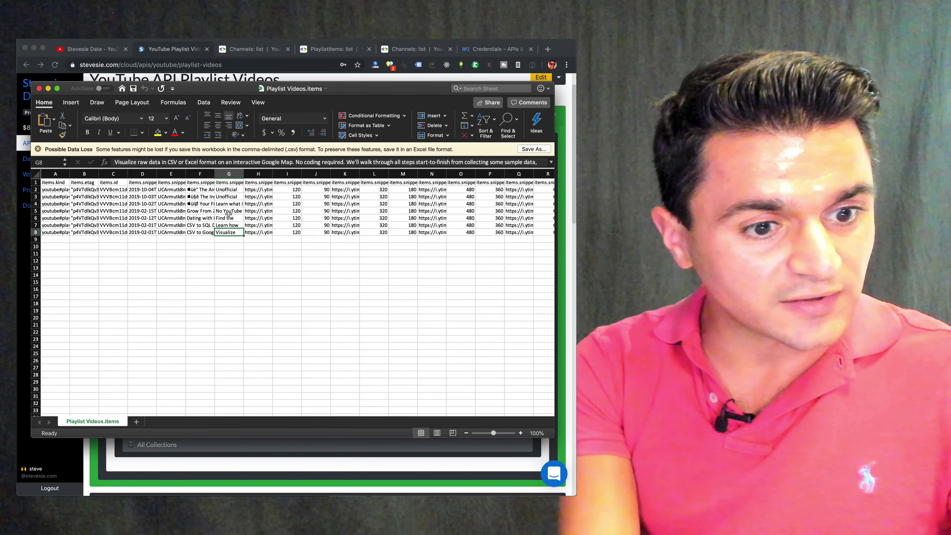
pyautogui.doubleClick(228, 213)
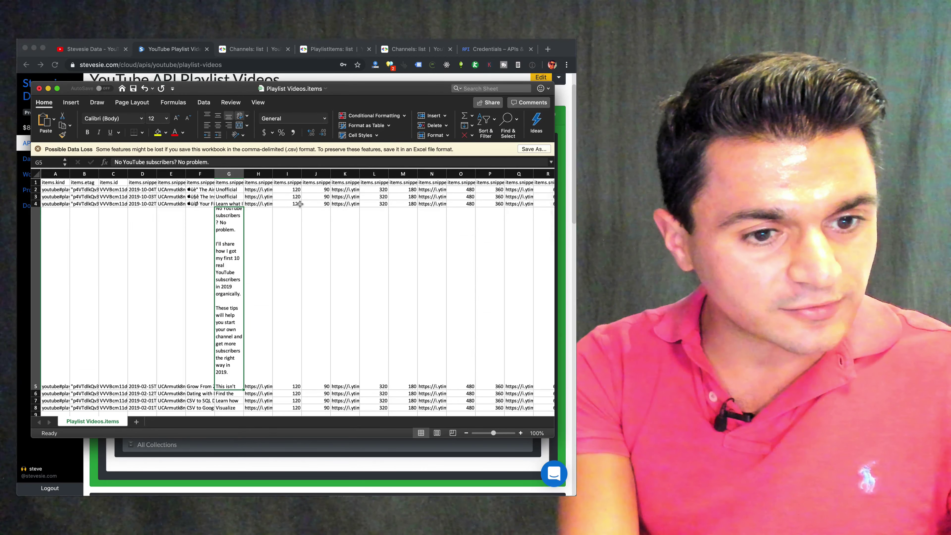
pyautogui.hscroll(7, 299, 204)
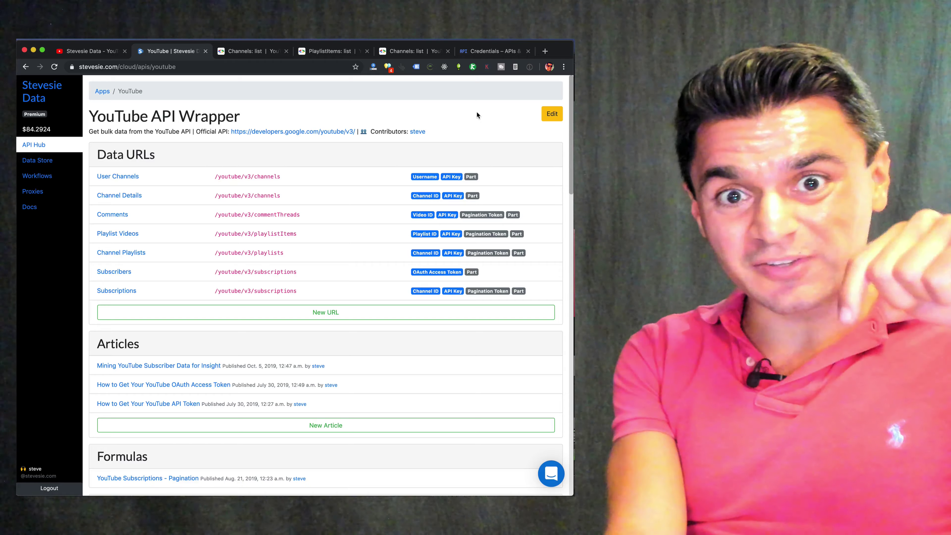
pyautogui.scroll(-15, 477, 112)
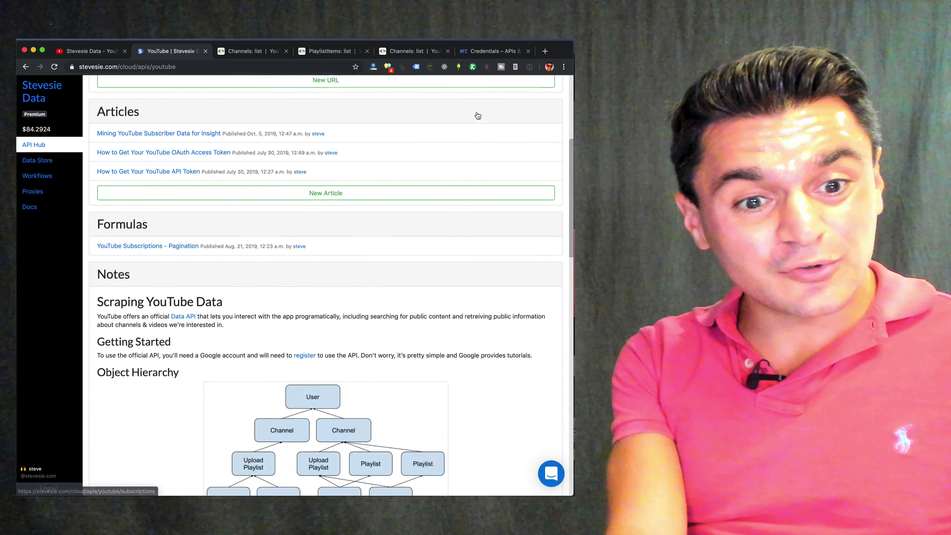
pyautogui.scroll(-15, 477, 112)
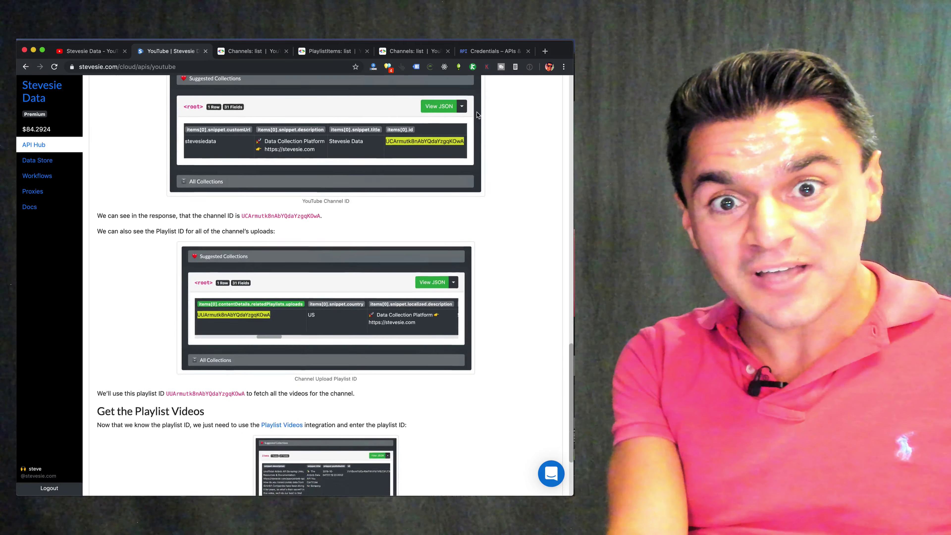